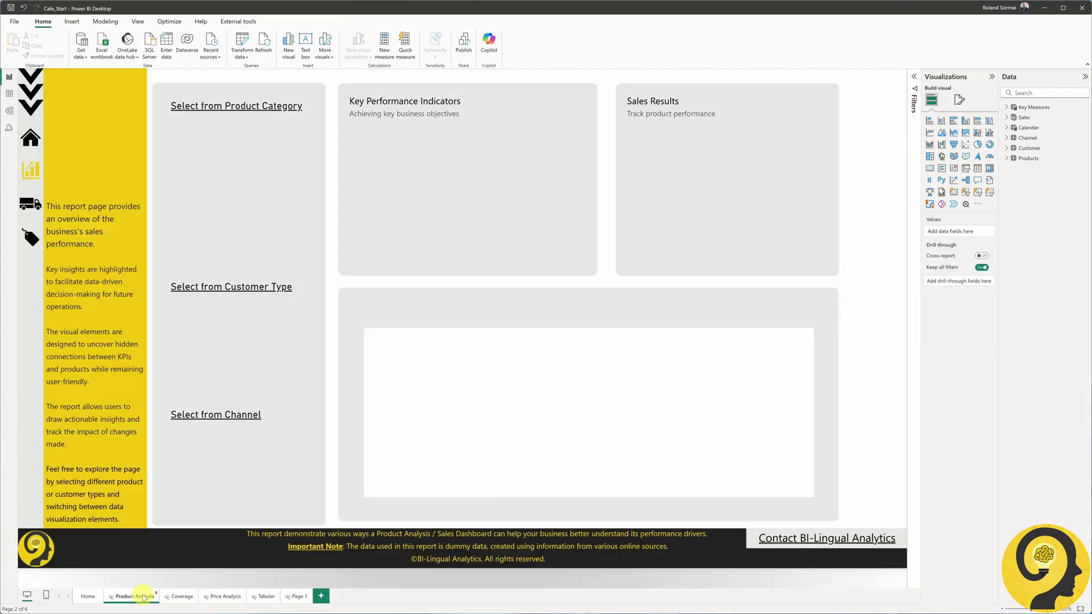
- Move through the Coverage and Price Analysis pages to the Tabular page and select its empty table visual
left_click(176, 597)
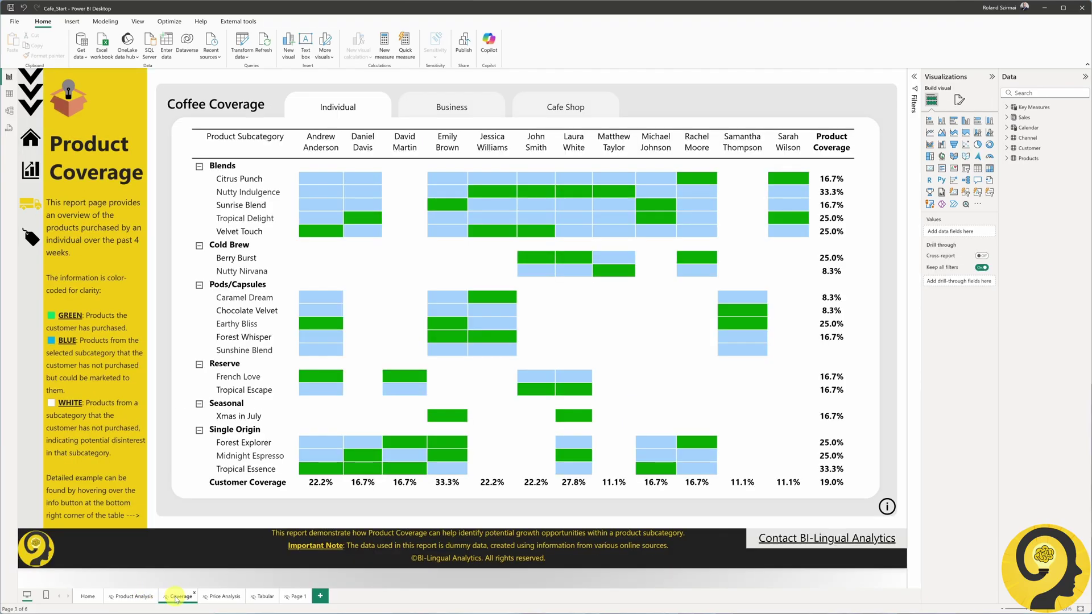
left_click(219, 597)
left_click(266, 597)
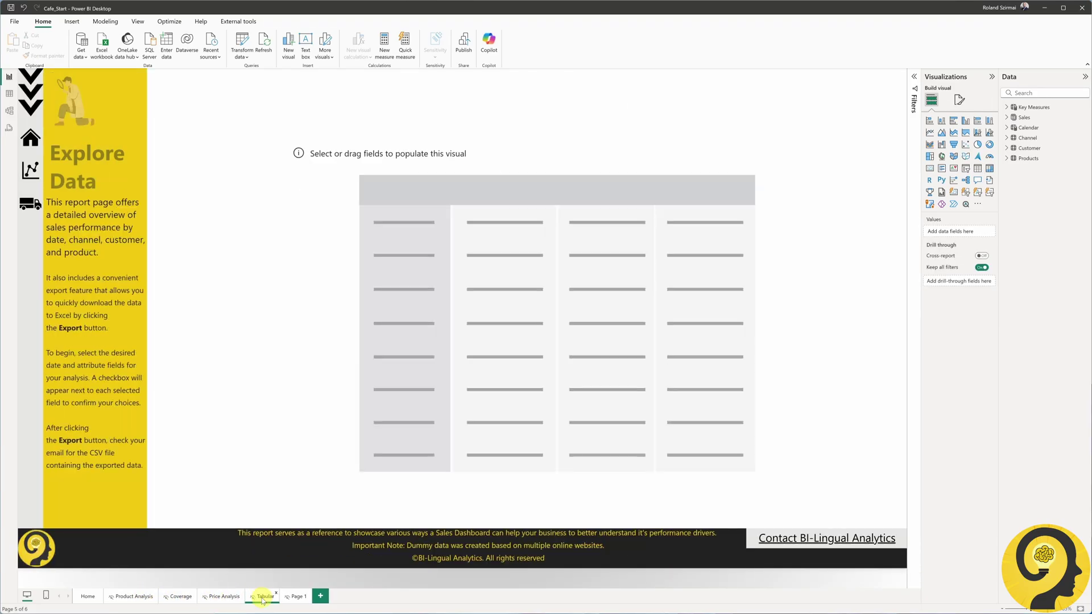
left_click(615, 158)
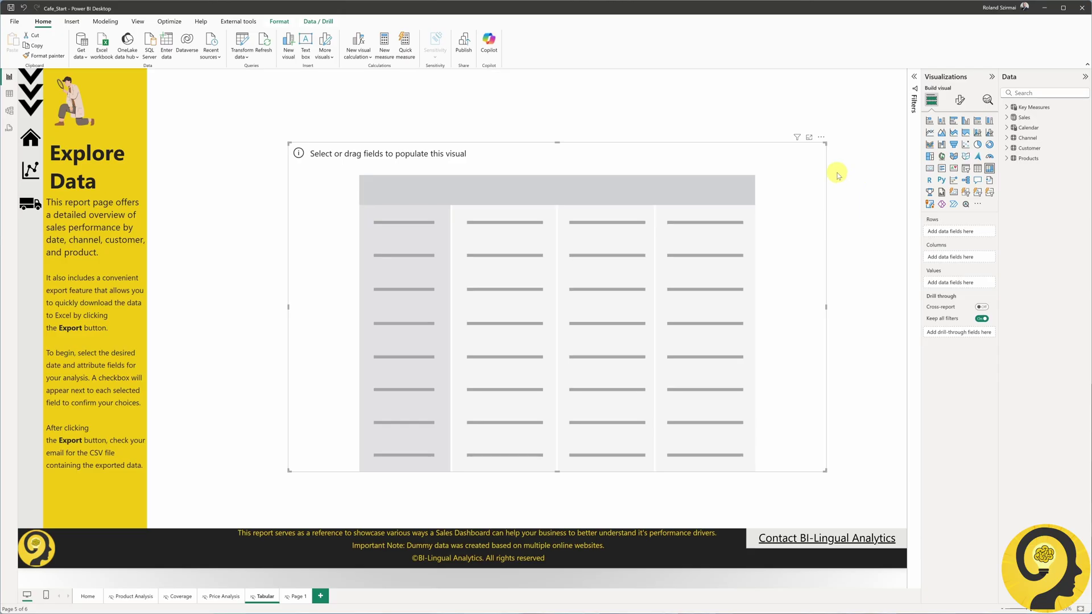
- Create a fields parameter named FP_Date with Calendar Year, Quarter, Month and Date
left_click(105, 21)
left_click(249, 52)
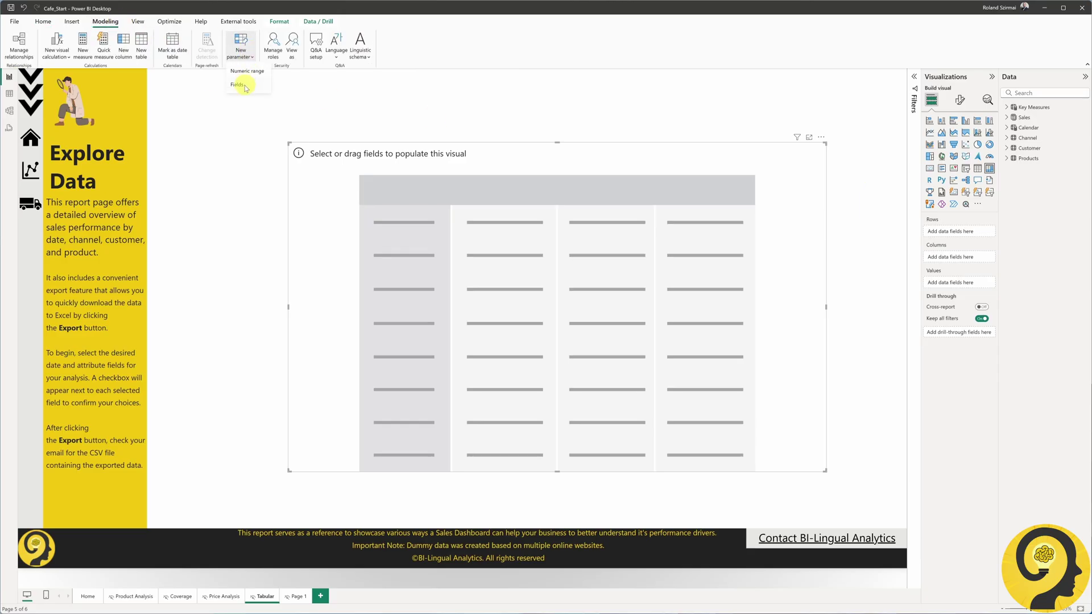
left_click(244, 88)
left_click(489, 254)
type("FP_Date")
left_click(565, 326)
left_click(578, 396)
left_click(578, 375)
left_click(578, 354)
left_click(578, 334)
left_click(637, 444)
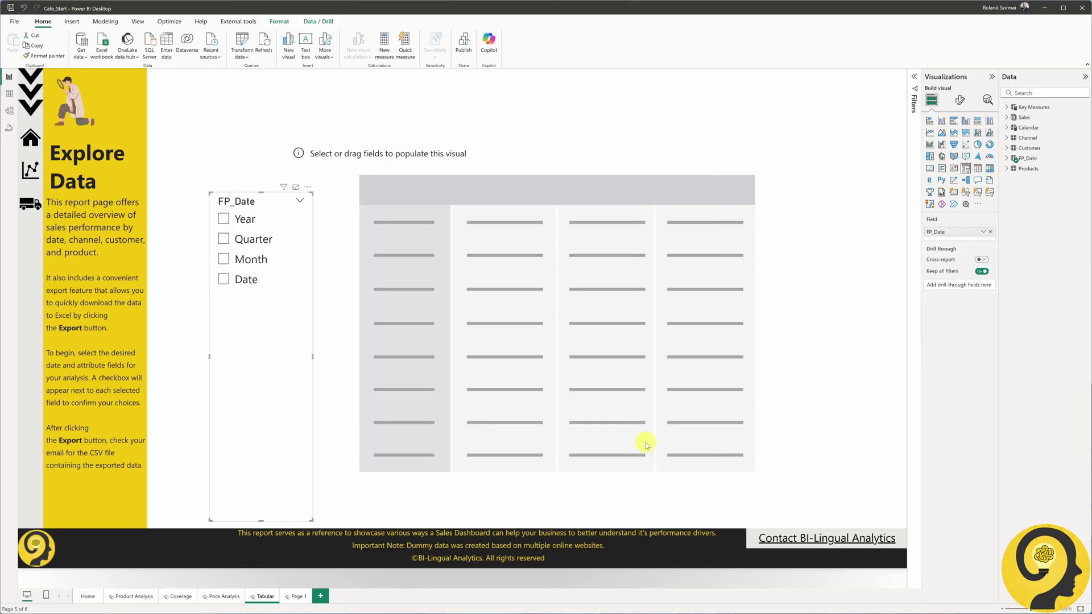
- Place the FP_Date slicer at the right edge, add FP_Date to the table's columns, and test years, quarters and months
left_click_drag(247, 376, 807, 280)
left_click_drag(732, 279, 700, 281)
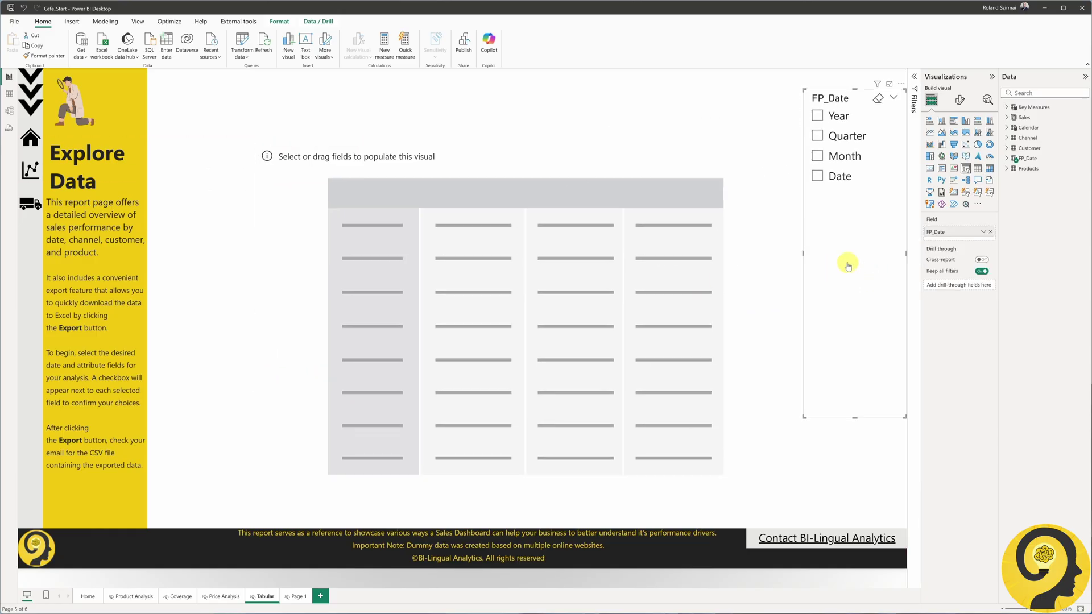
left_click(1008, 158)
left_click(1050, 171)
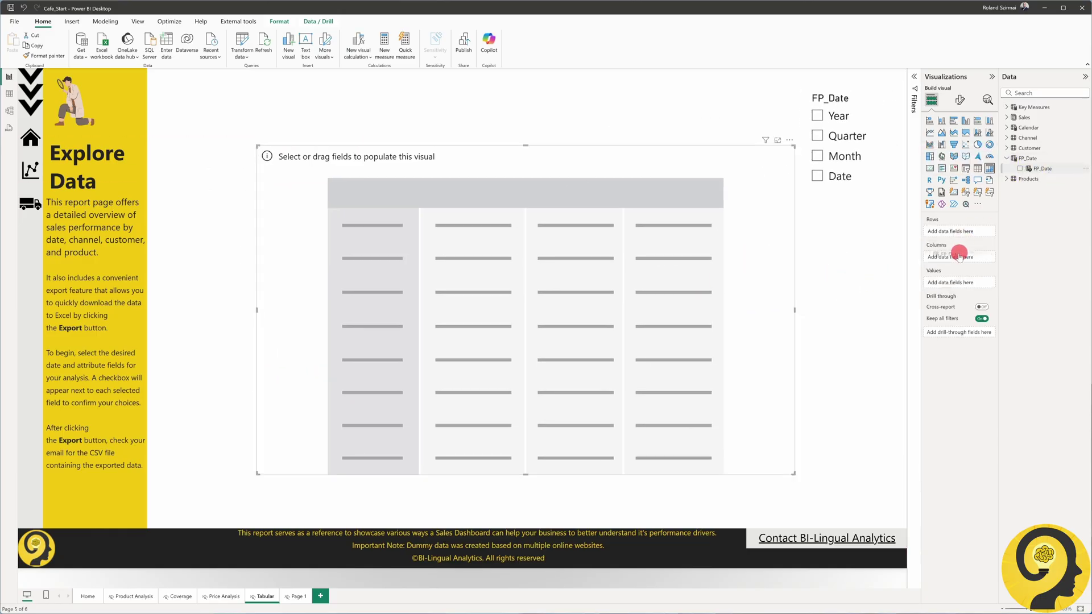
left_click(837, 116)
left_click(833, 135)
left_click(830, 155)
left_click(832, 116)
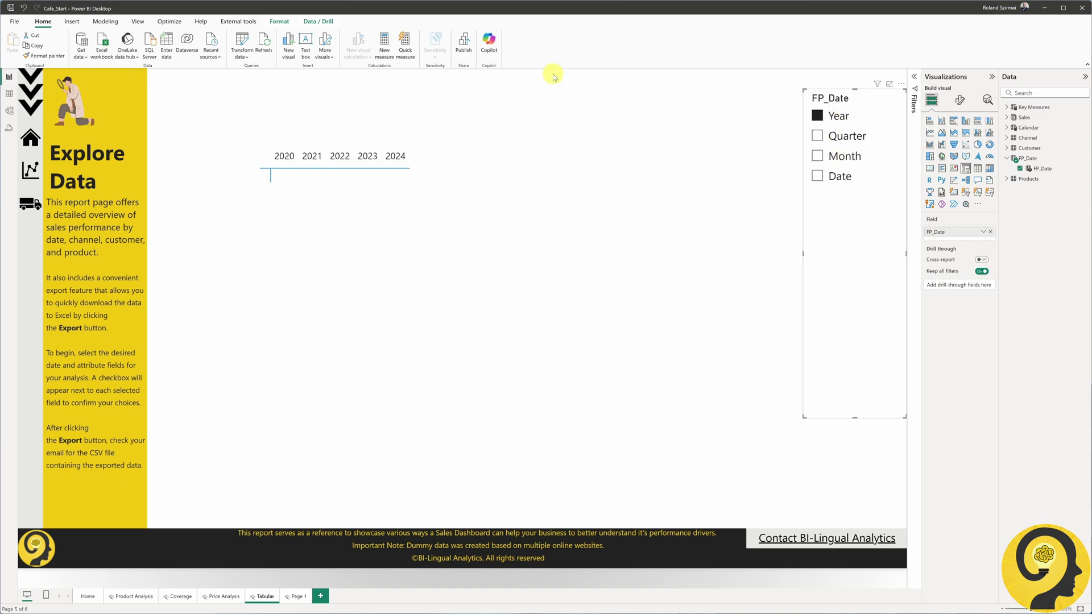
- Start a second fields parameter and begin naming it FP_Attributes
left_click(105, 22)
left_click(241, 51)
left_click(255, 85)
double_click(410, 257)
type("FP_Attributes")
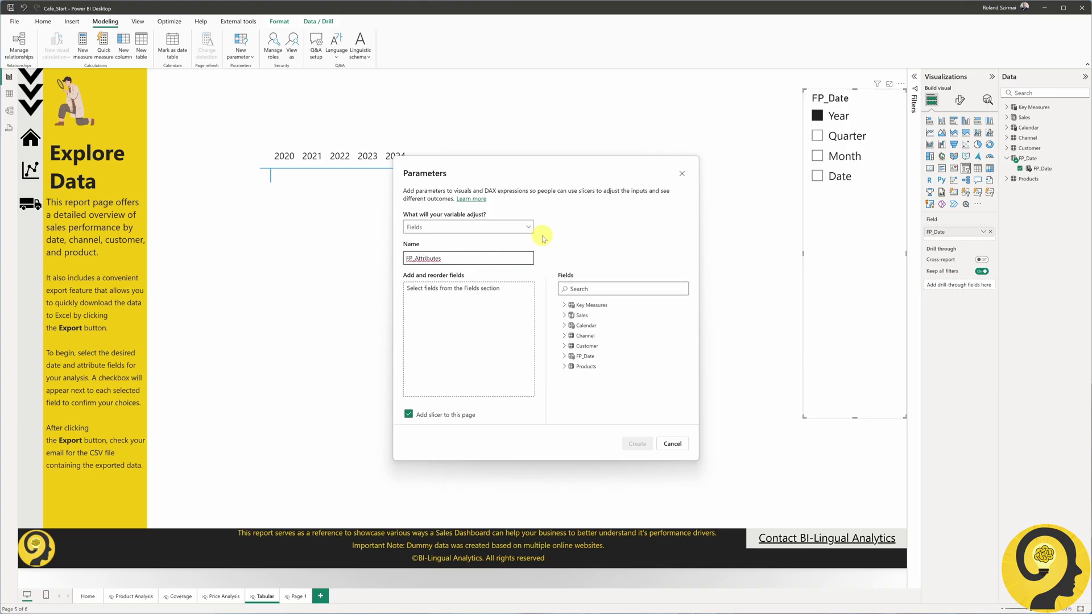
- Add ChannelName, CustomerType, CustomerName and State to the FP_Attributes parameter
left_click(564, 335)
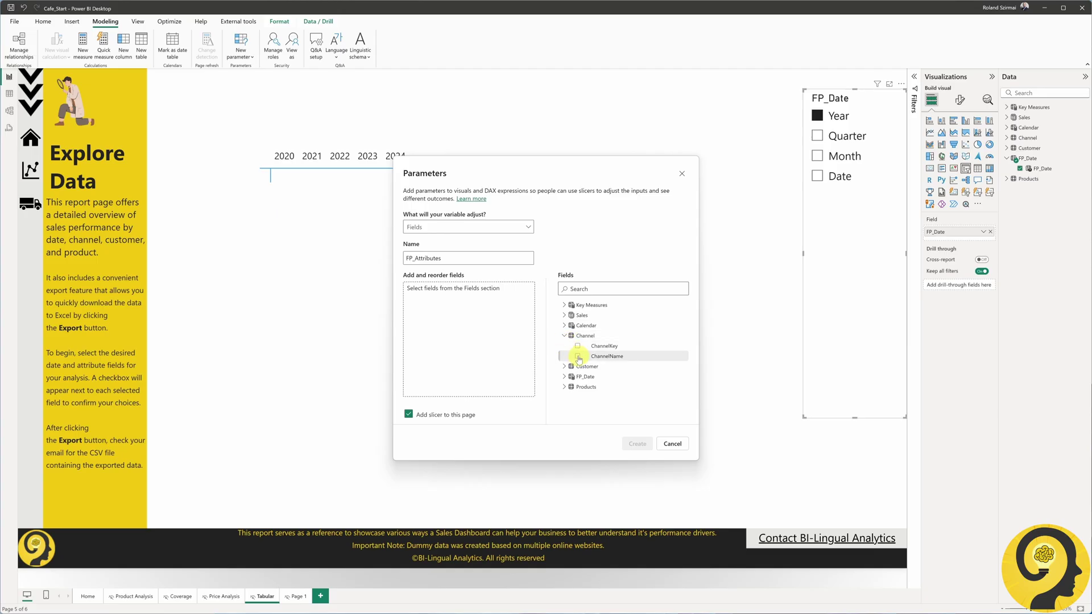
left_click(578, 355)
left_click(564, 335)
left_click(565, 344)
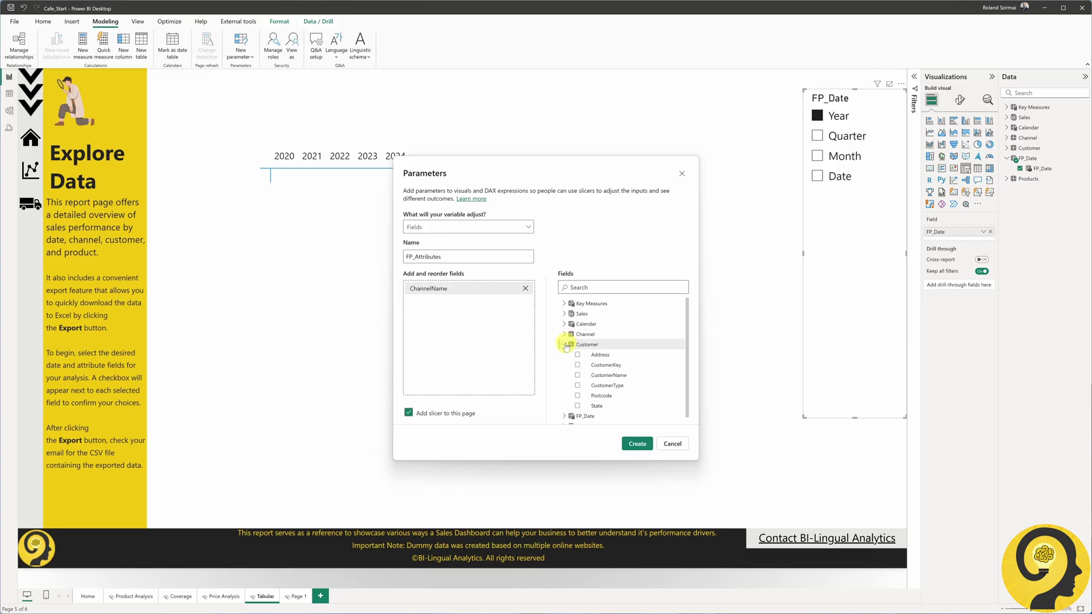
left_click(578, 385)
left_click(578, 375)
left_click(578, 406)
left_click(565, 344)
- Add ProductCategory, ProductSubcategory, Size and ProductName, then create the FP_Attributes parameter
left_click(565, 365)
scroll(638, 365, "down", 2)
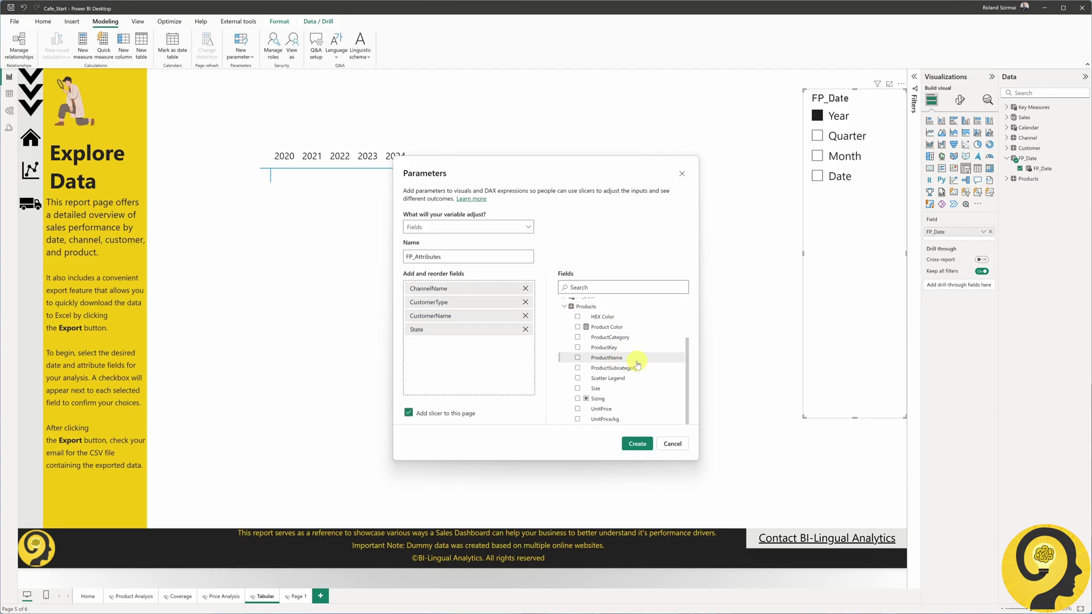
left_click(578, 338)
left_click(578, 368)
left_click(578, 388)
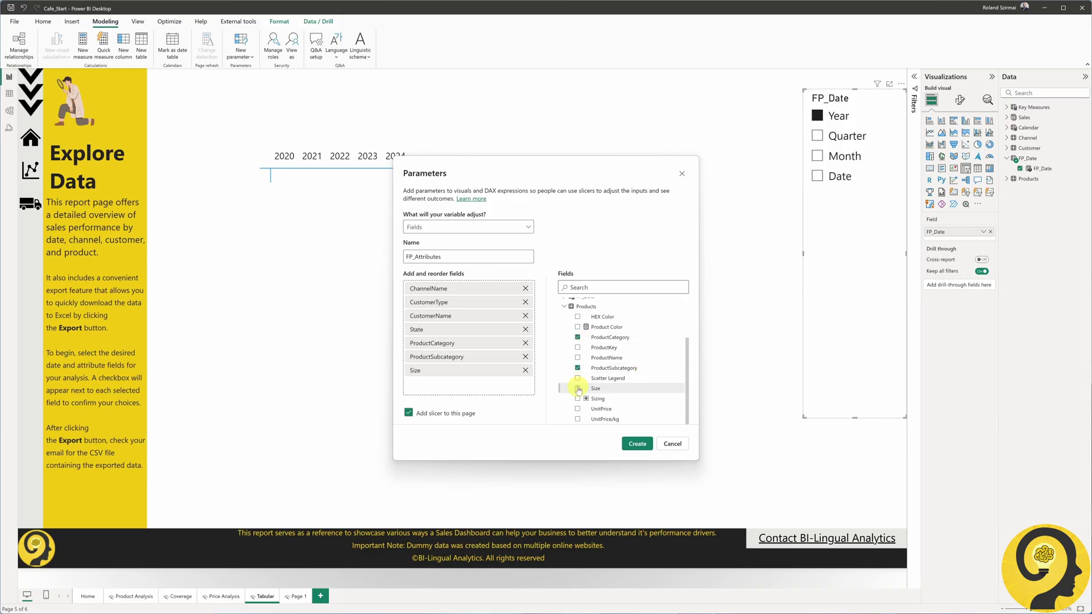
left_click(578, 358)
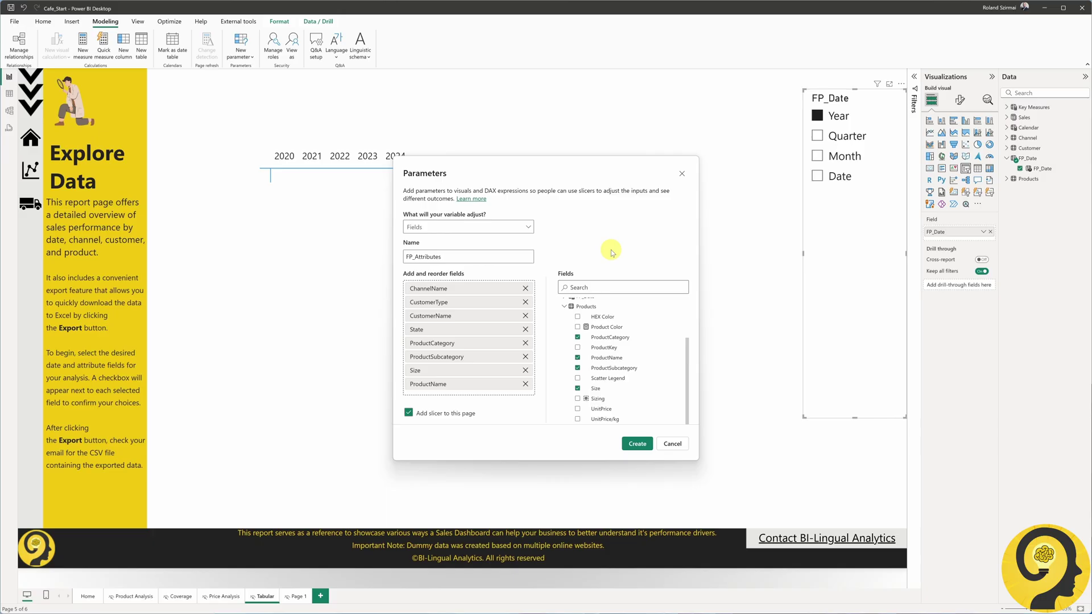
left_click(637, 443)
- Reposition the date and attribute slicers and widen the FP_Attributes slicer so names show fully
left_click_drag(200, 403, 197, 374)
left_click_drag(281, 171, 333, 171)
left_click(212, 409)
left_click_drag(254, 325, 293, 324)
left_click(463, 319)
left_click(1027, 159)
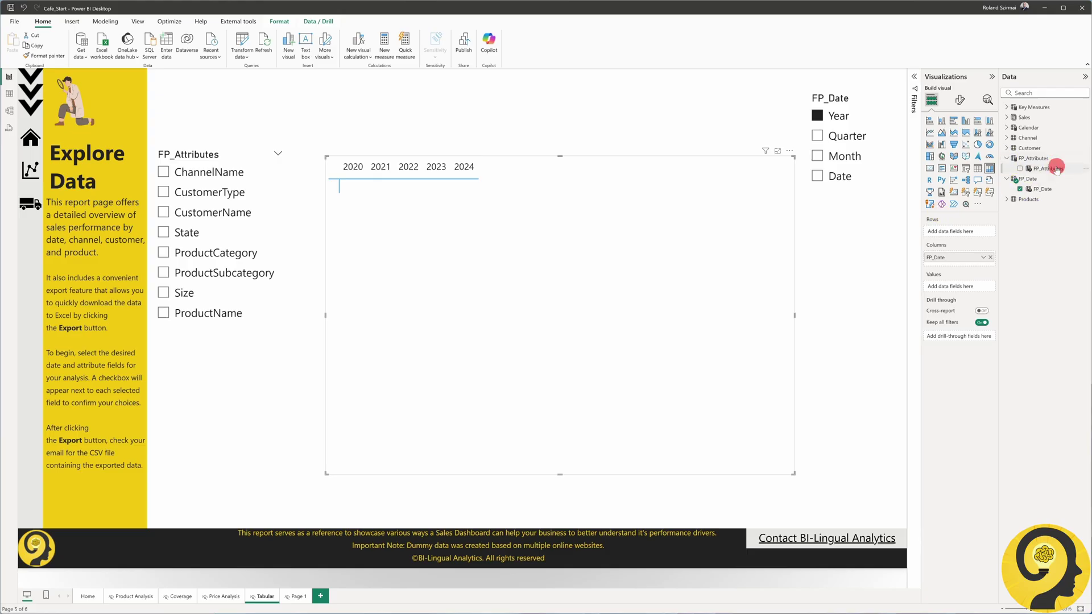
- Put FP_Attributes on the table rows and test ChannelName versus CustomerType in its slicer
left_click(1049, 168)
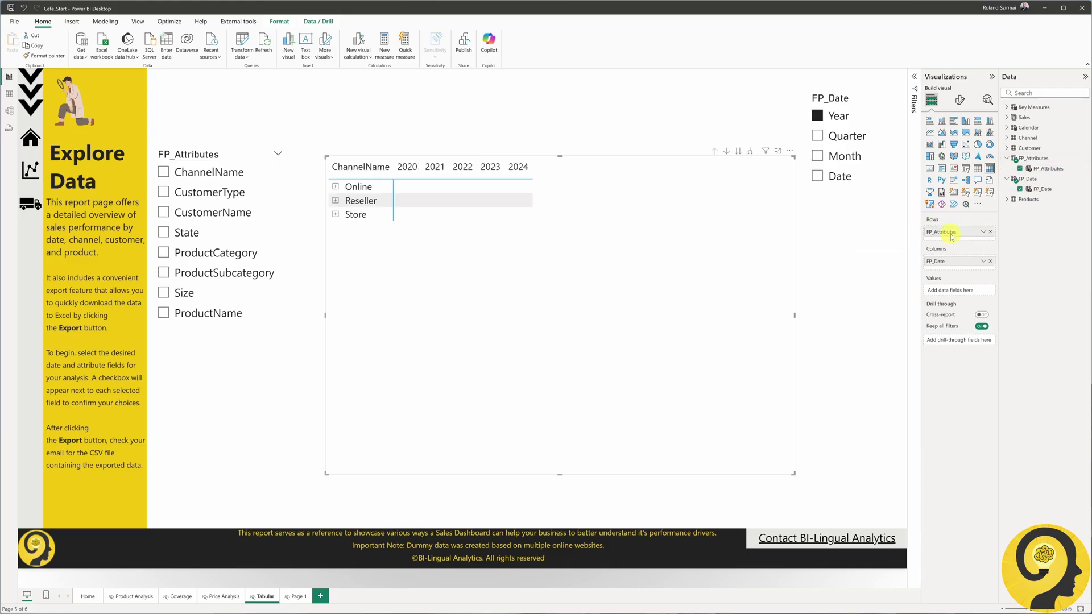
left_click(222, 174)
left_click(223, 189)
left_click(221, 174)
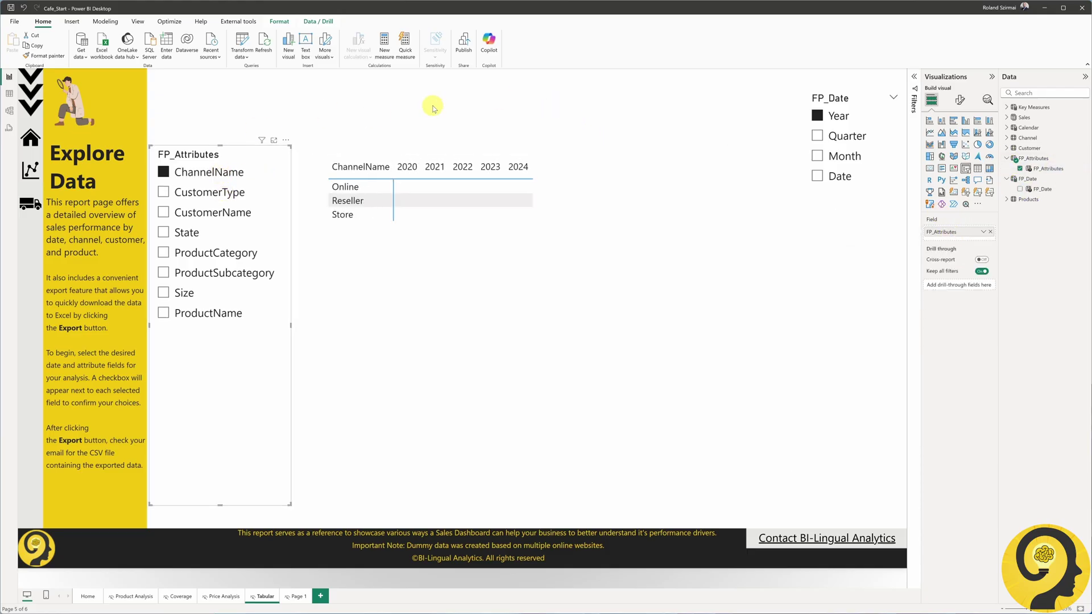
- Add Total Sales and Total Quantity to the table values via a 'total' field search
left_click(768, 165)
left_click(1057, 93)
type("total")
left_click(1020, 138)
left_click(1020, 127)
left_click(1082, 93)
left_click_drag(506, 469, 402, 468)
left_click(504, 125)
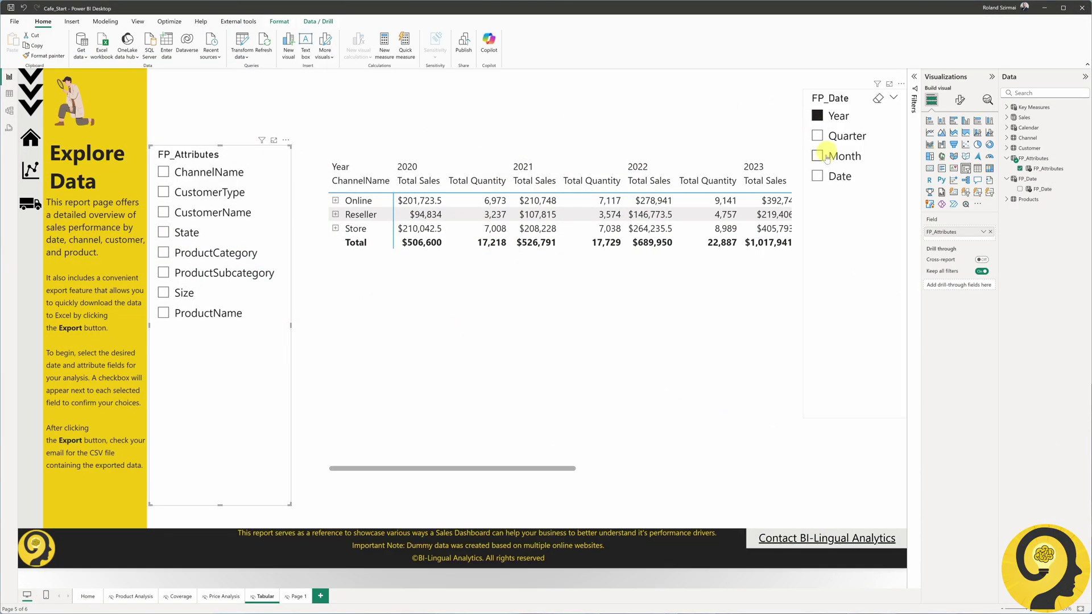
- Add Month to the date selection and ChannelName, CustomerType and ProductCategory as row levels
left_click(819, 158)
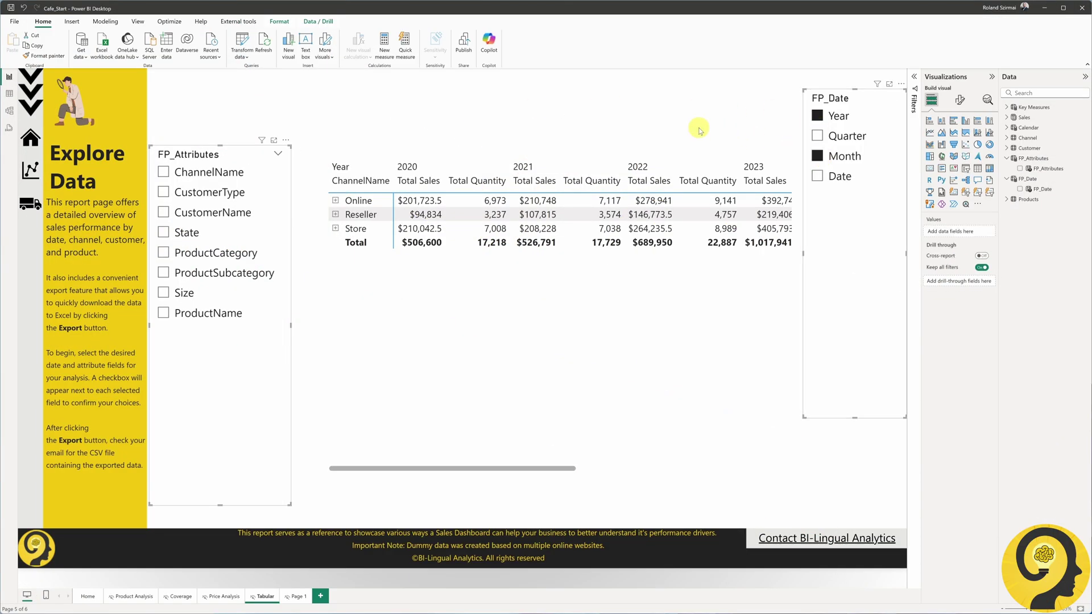
left_click(177, 175)
left_click(164, 193)
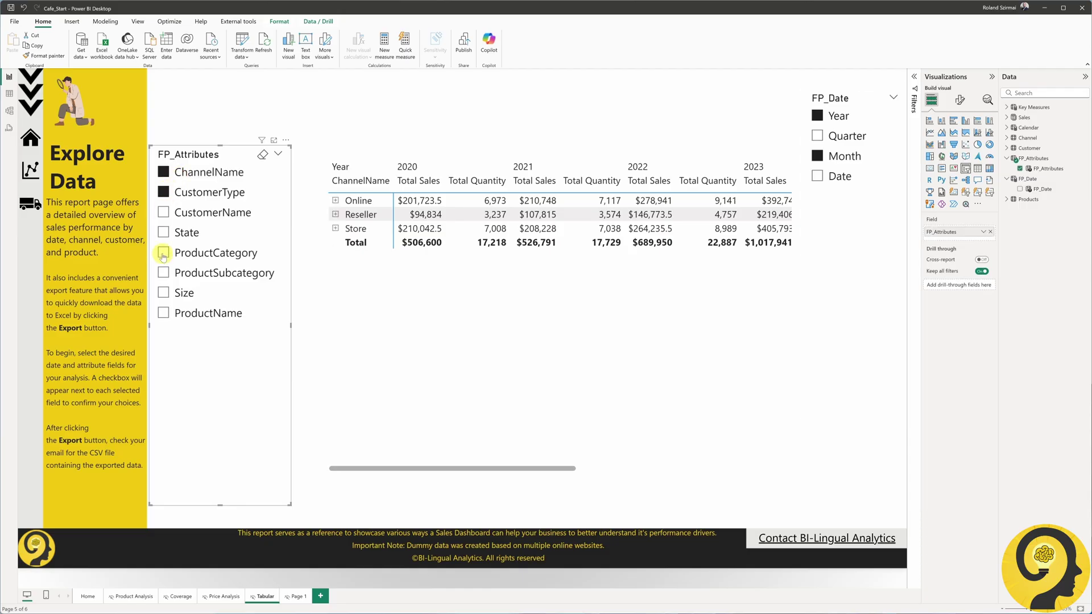
left_click(163, 256)
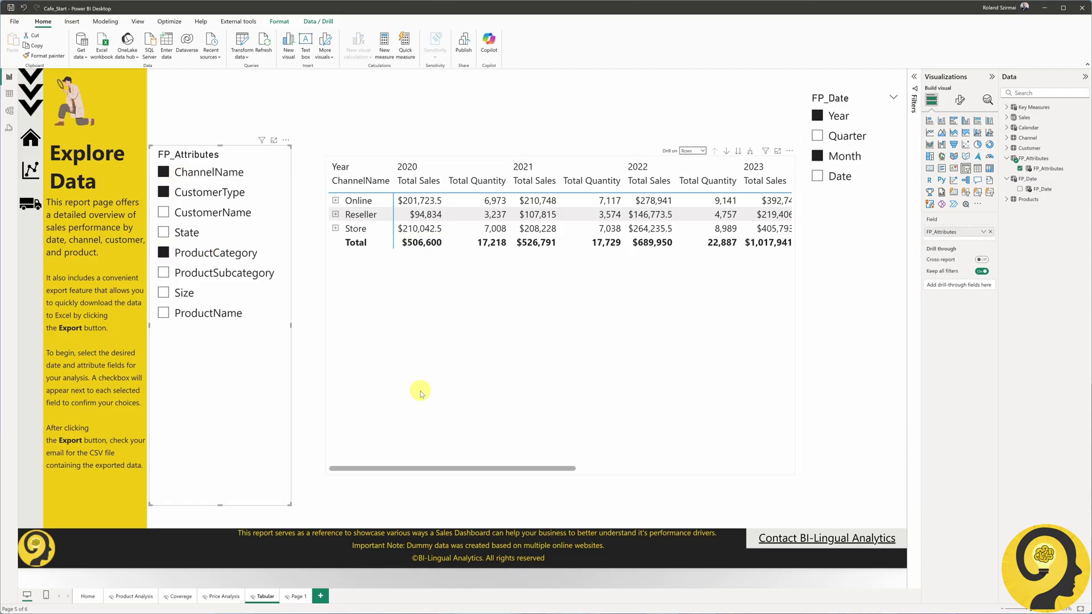
- Expand the rows one level and expand the year columns into months
left_click(750, 151)
left_click(692, 151)
left_click(693, 168)
left_click(740, 152)
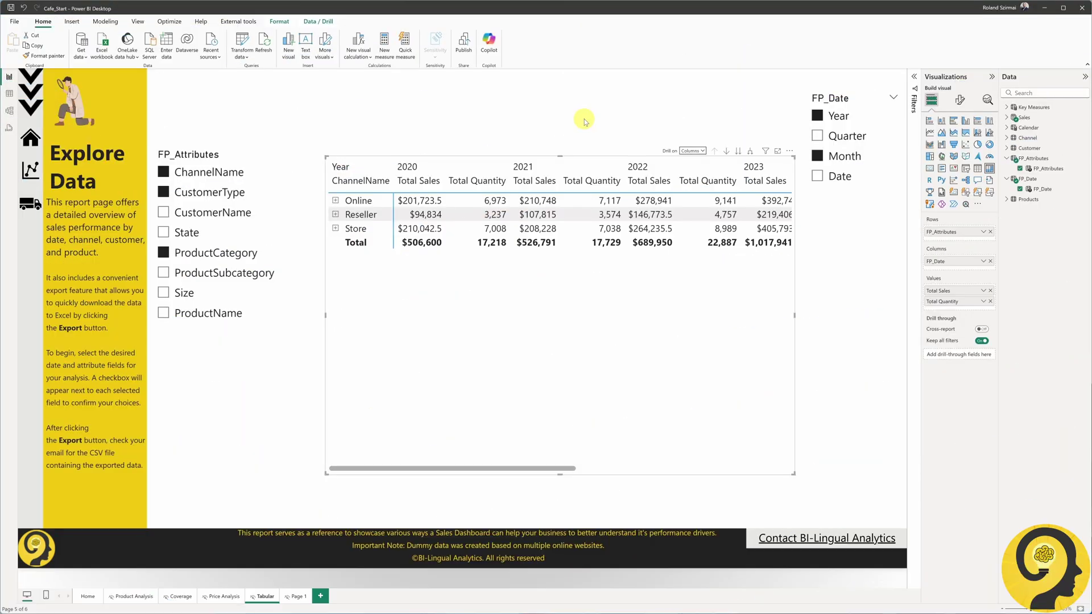
- Give the table a grey background and a light grey border with 5 px rounded corners
left_click(960, 100)
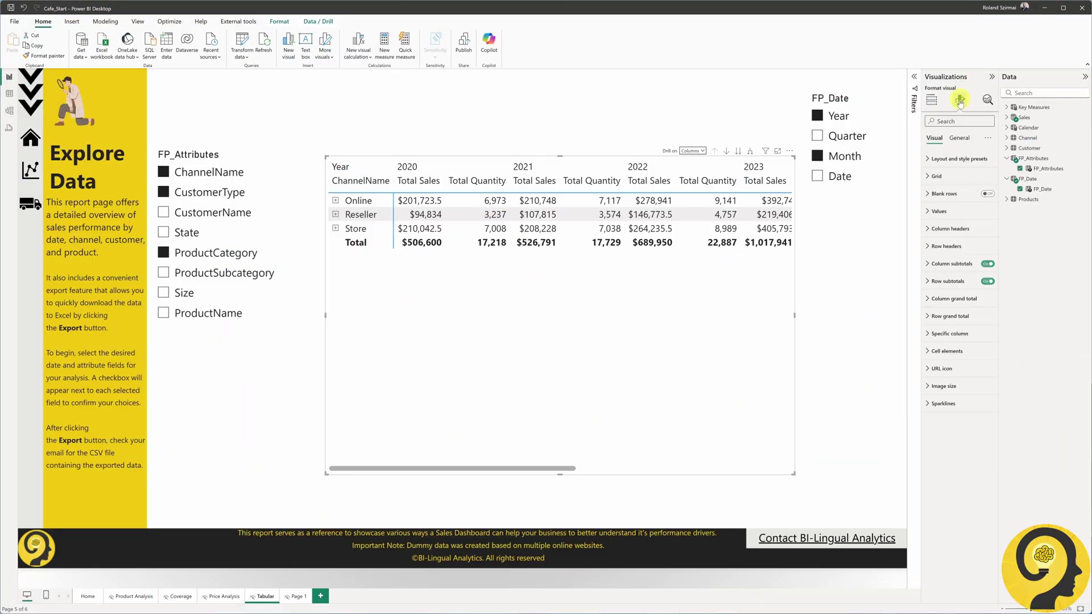
left_click(956, 197)
left_click(945, 236)
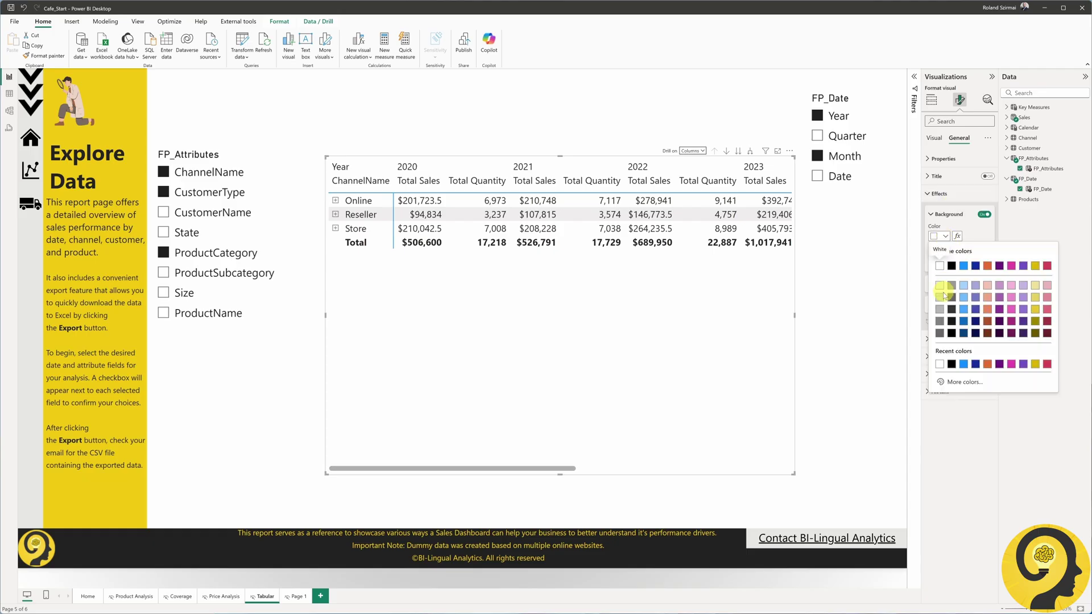
left_click(872, 290)
left_click(949, 284)
left_click(945, 306)
left_click(941, 345)
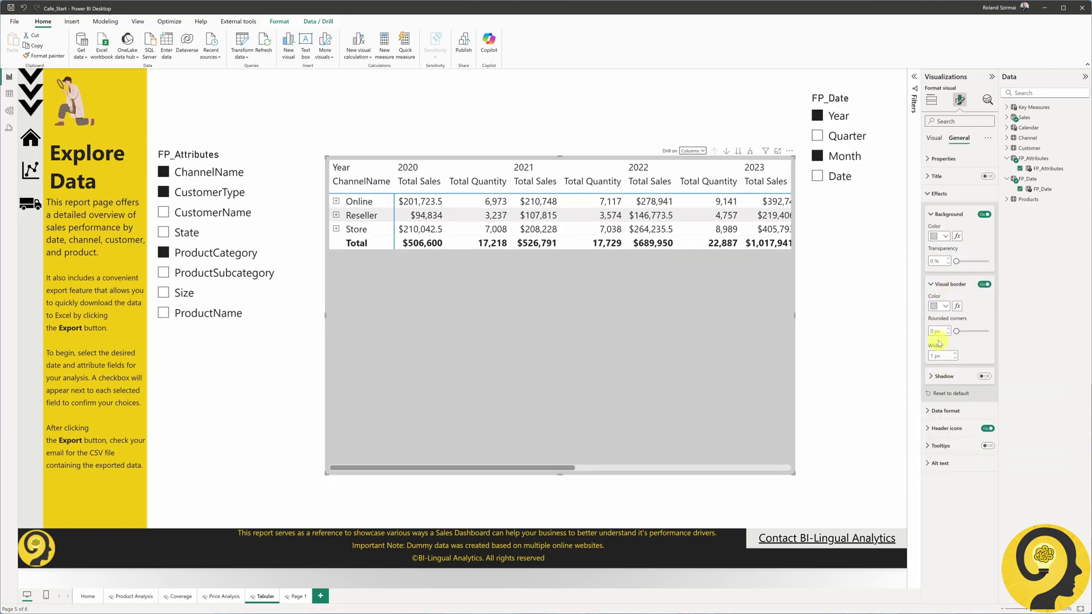
type("5")
- Apply the Alternating rows style preset to the table
left_click(934, 138)
left_click(947, 159)
left_click(958, 192)
left_click(967, 218)
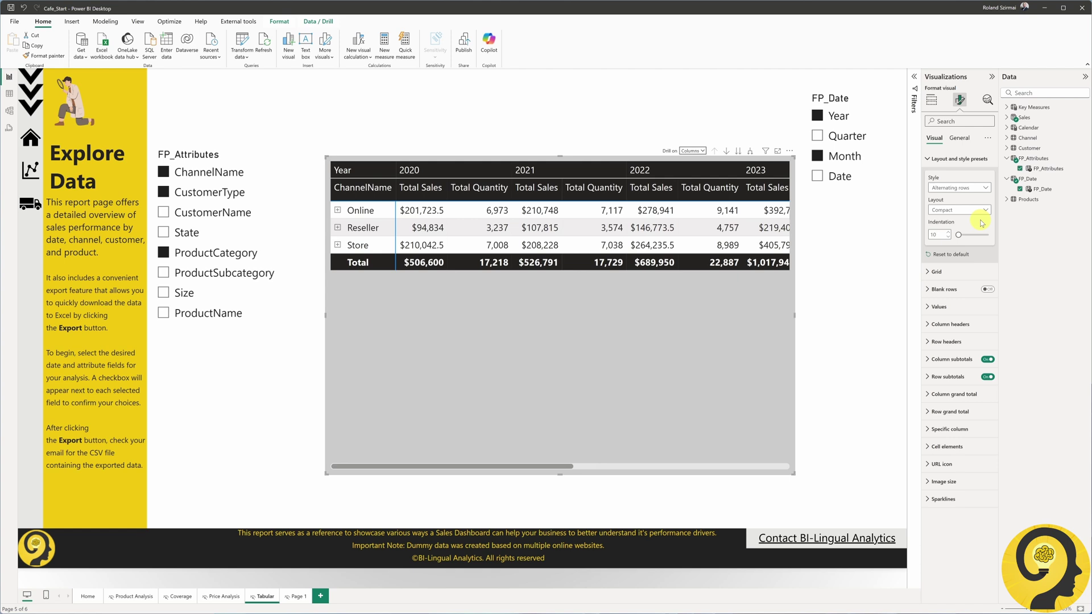
- Nudge the FP_Attributes slicer and change it to the Tile slicer visual
left_click(236, 405)
mouse_move(236, 405)
left_mouse_down()
mouse_move(203, 425)
mouse_move(231, 395)
left_mouse_up()
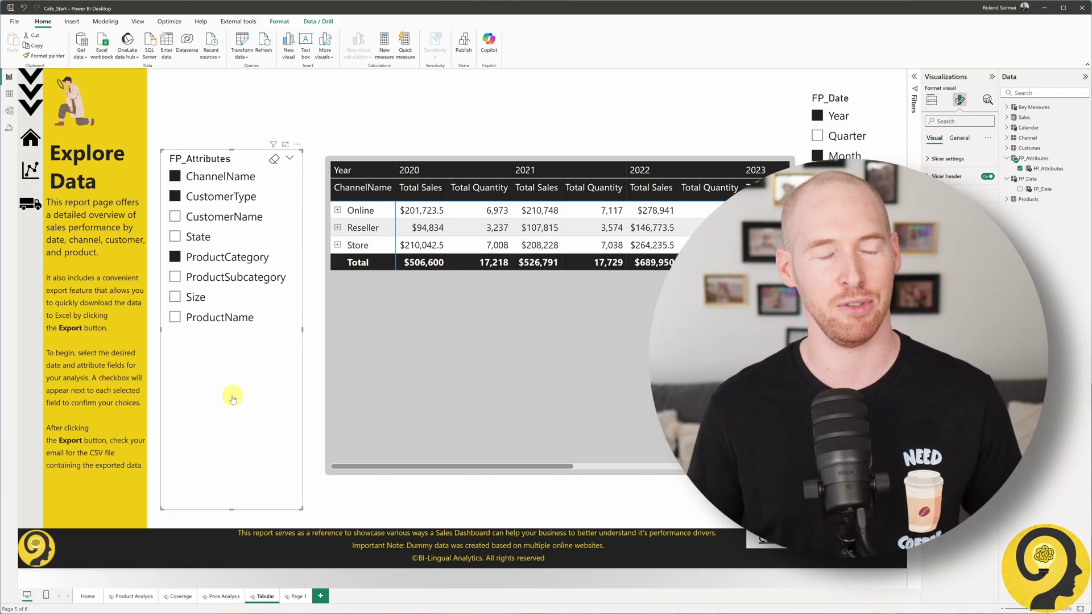
left_click(932, 99)
left_click(967, 193)
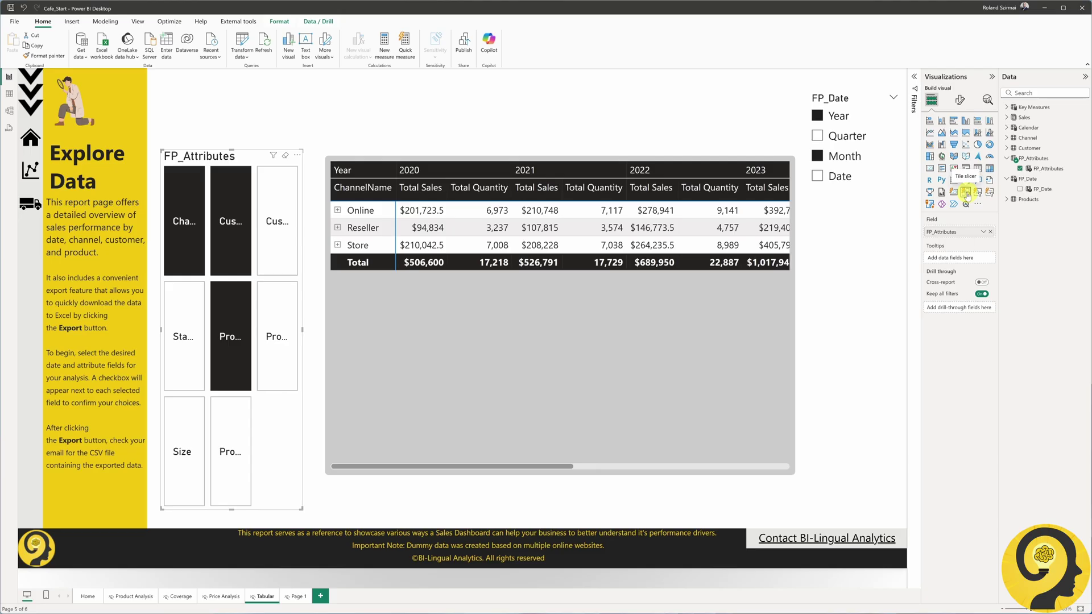
- Make the slicer buttons rounded rectangles with 15 px radius on the left corners
left_click(960, 100)
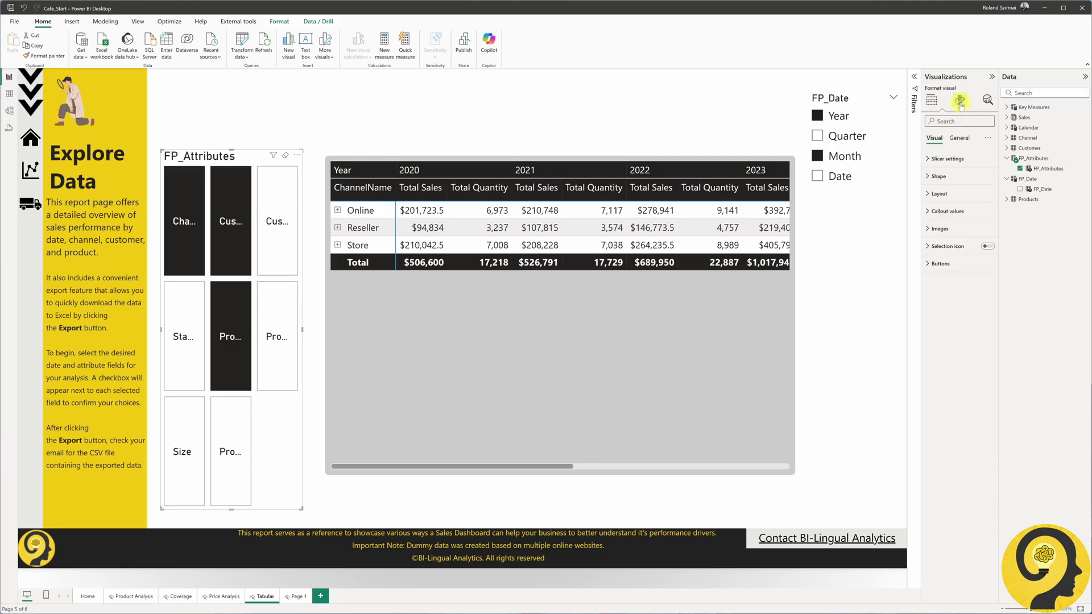
left_click(962, 177)
left_click(965, 206)
left_click(967, 226)
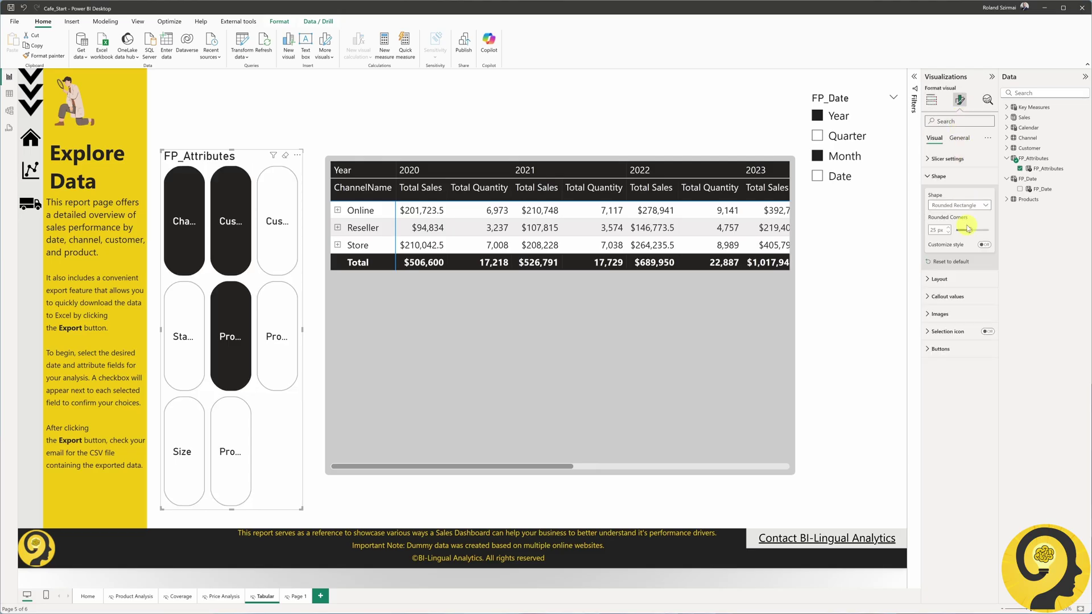
left_click(984, 246)
type("15")
key("Tab")
key("Tab")
type("15")
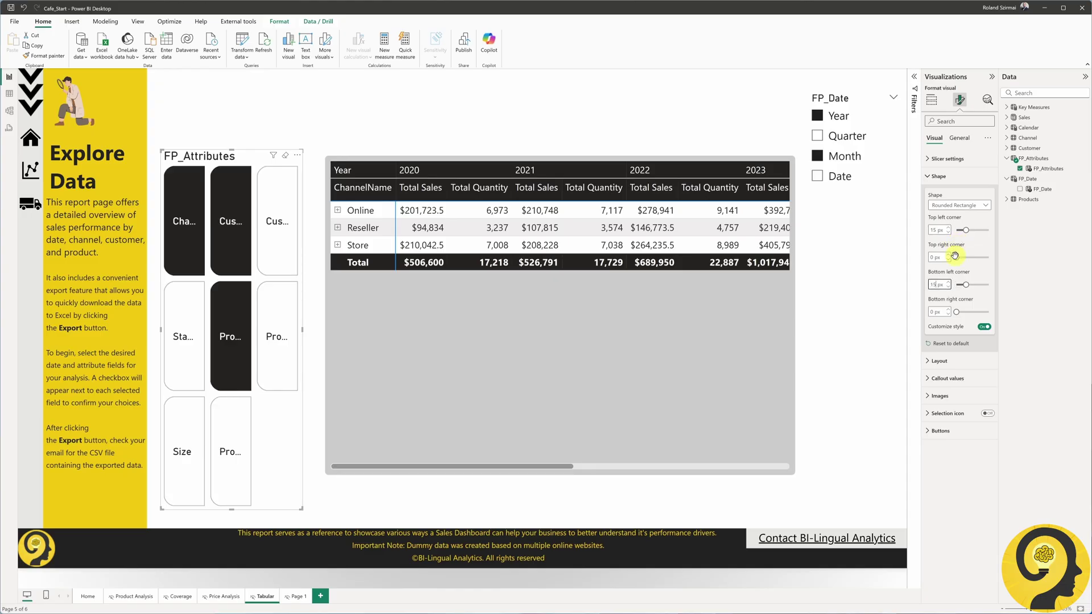
left_click(938, 176)
- Lay the buttons out in 9 rows and 1 column with custom 3 px and 7 px spacing
left_click(940, 193)
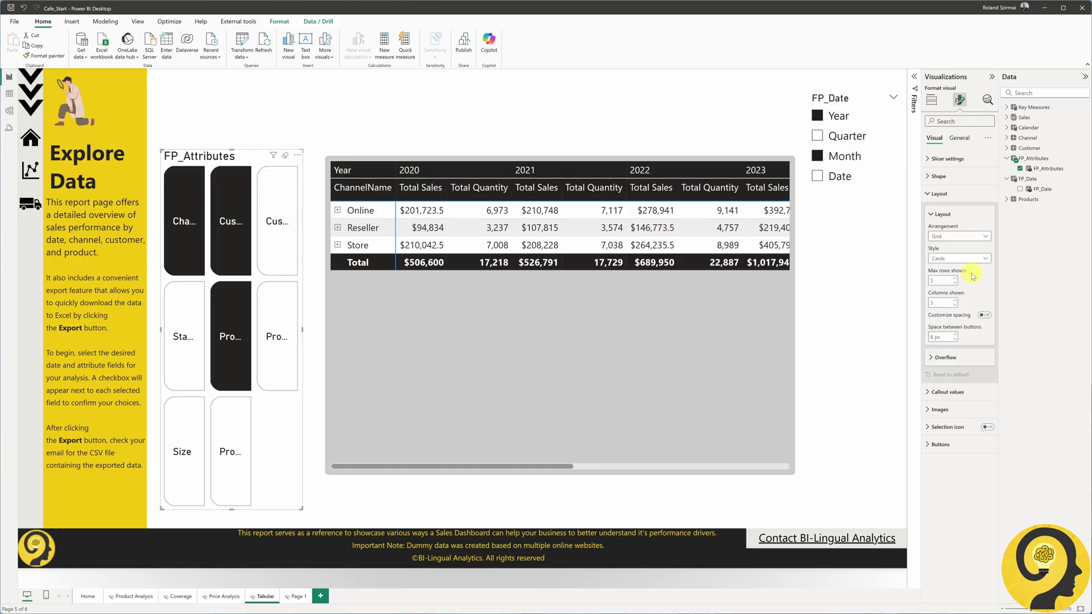
type("9")
key("Return")
type("1")
key("Return")
left_click(984, 314)
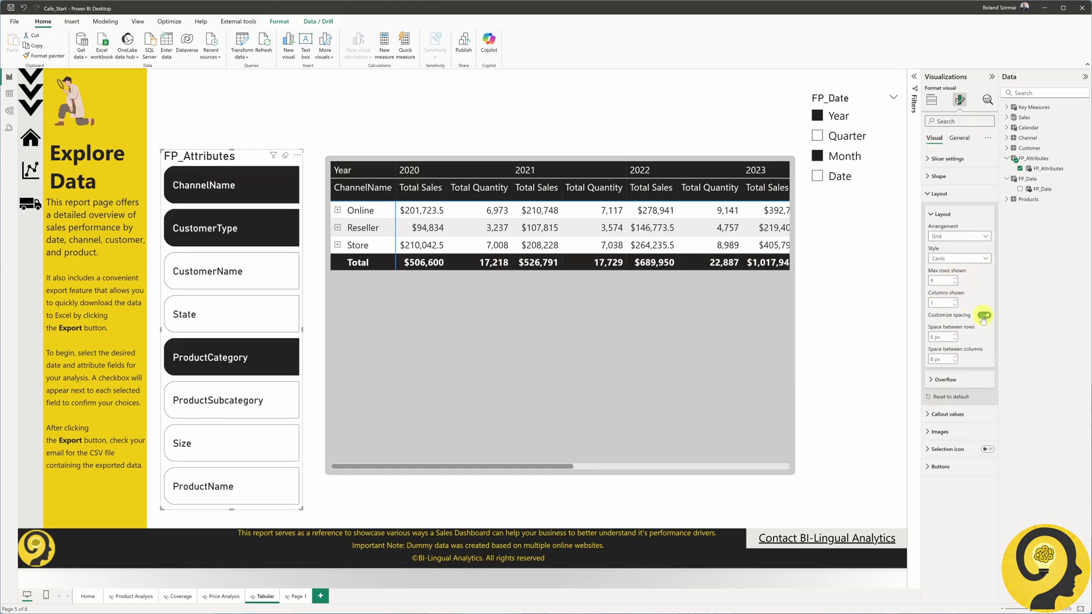
key("Tab")
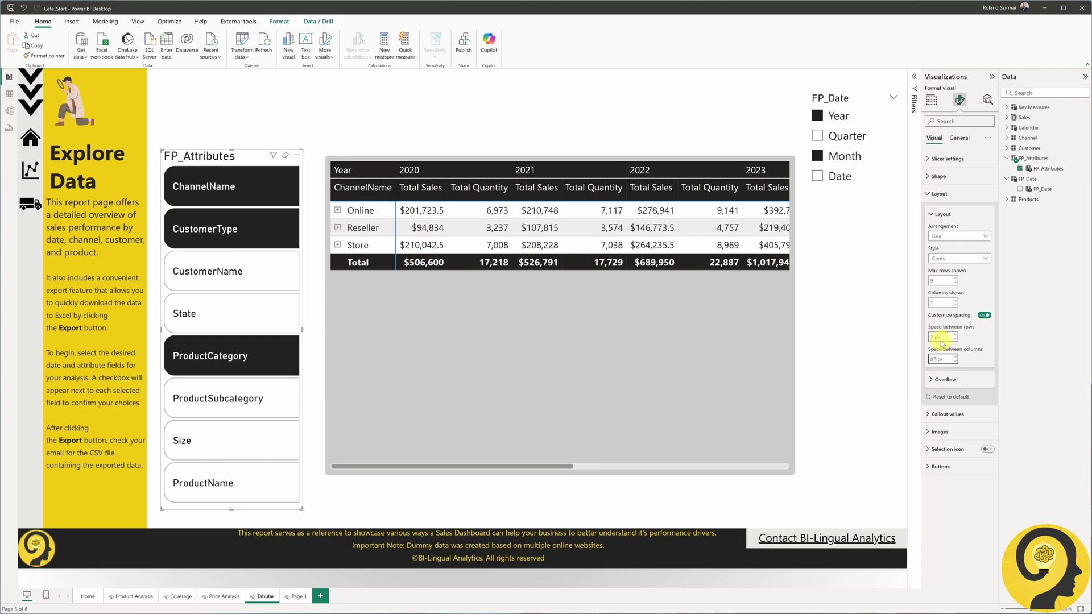
left_click(981, 333)
- Shorten the FP_Attributes slicer and shift it slightly down and right
left_click_drag(232, 507, 237, 398)
left_click_drag(237, 162, 240, 196)
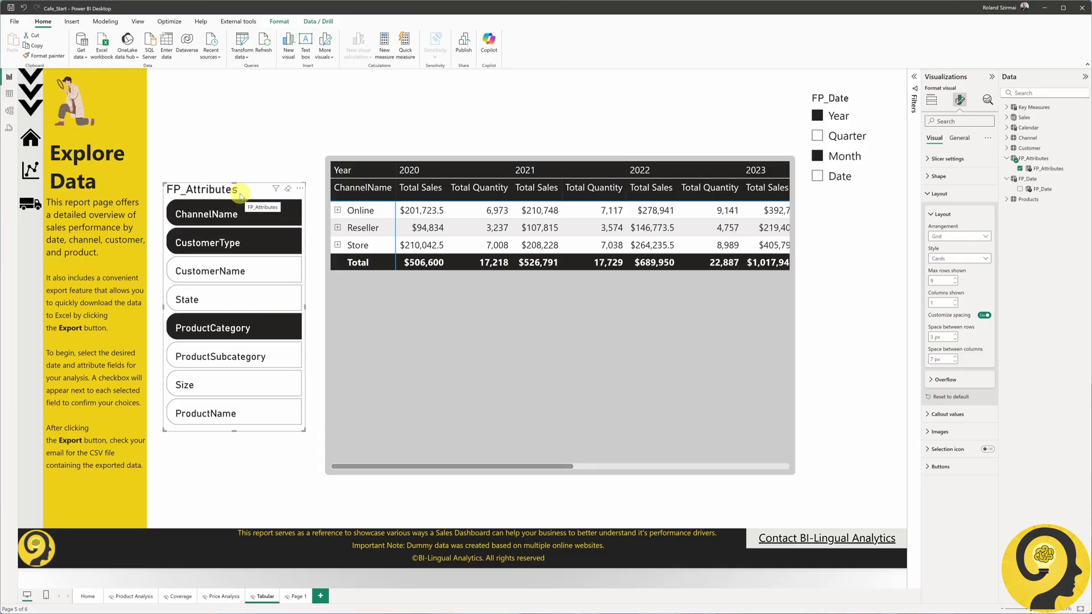
left_click(940, 194)
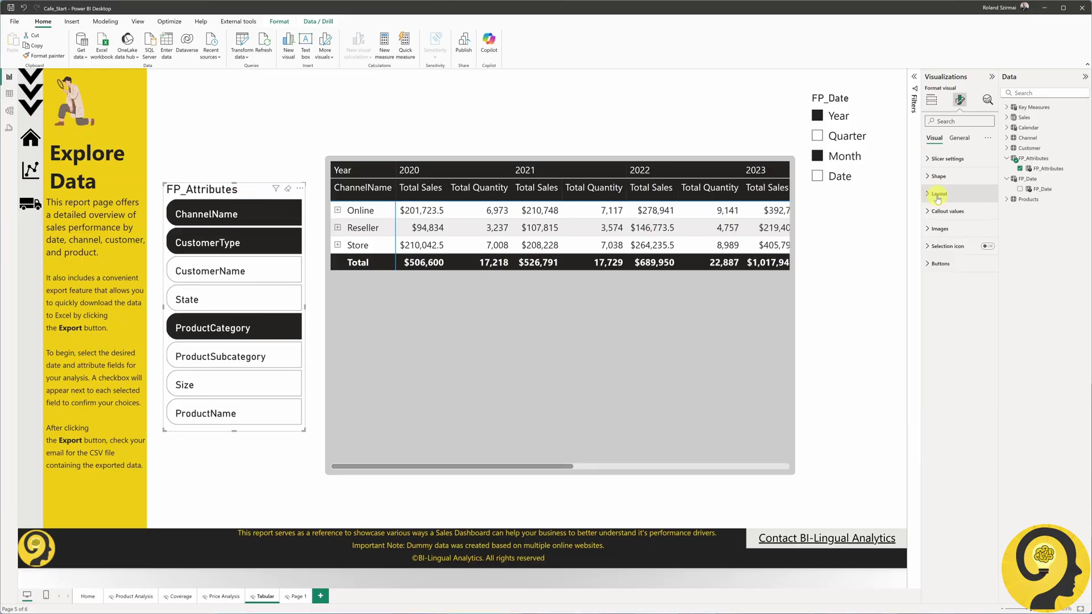
left_click(955, 263)
left_click(955, 229)
left_click(958, 213)
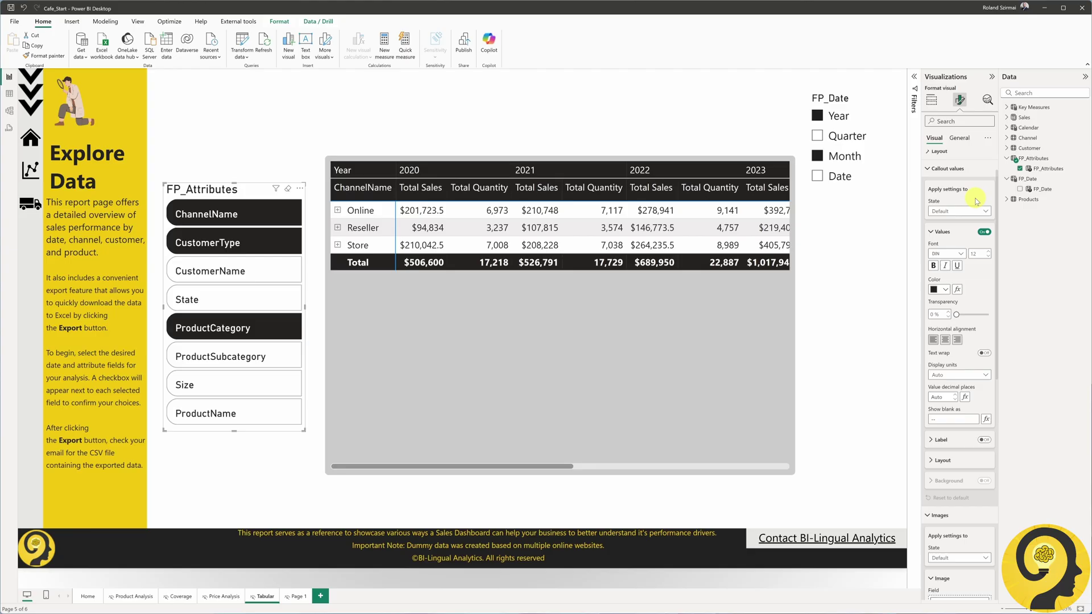
- Use the Key Measures Checkbox measure as the slicer button image
scroll(976, 200, "down", 5)
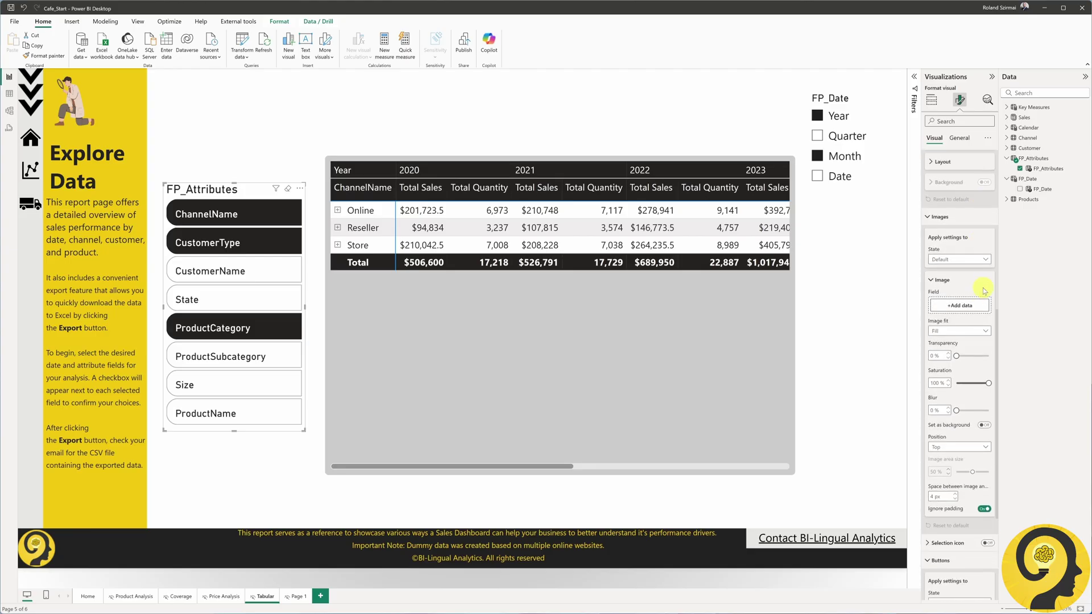
left_click(972, 306)
type("check")
left_click(876, 248)
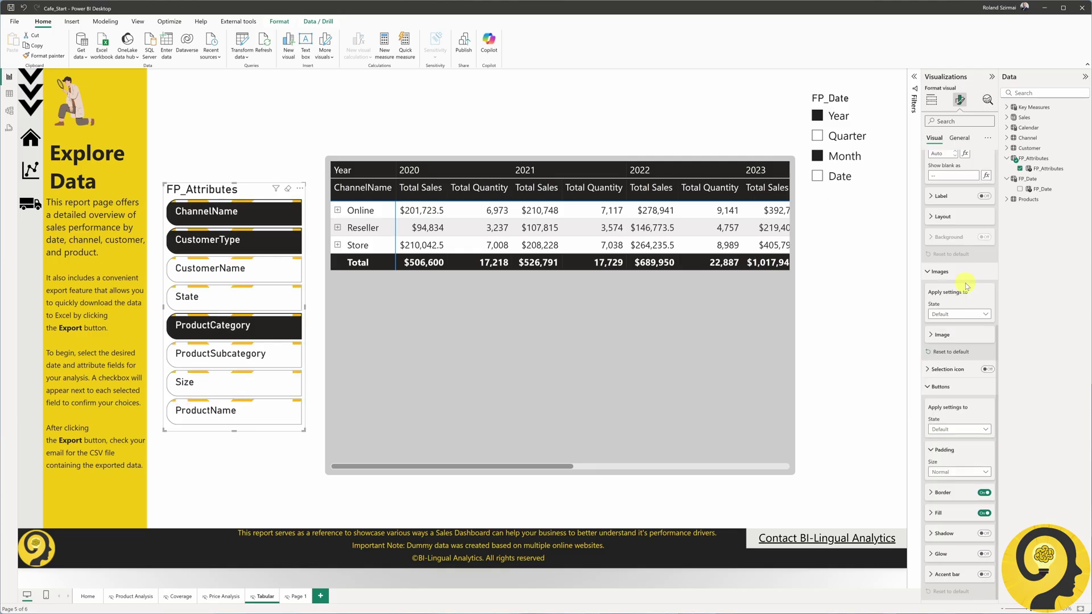
- Set the button image to Fit, 100% transparency, positioned left of the text
scroll(956, 338, "down", 3)
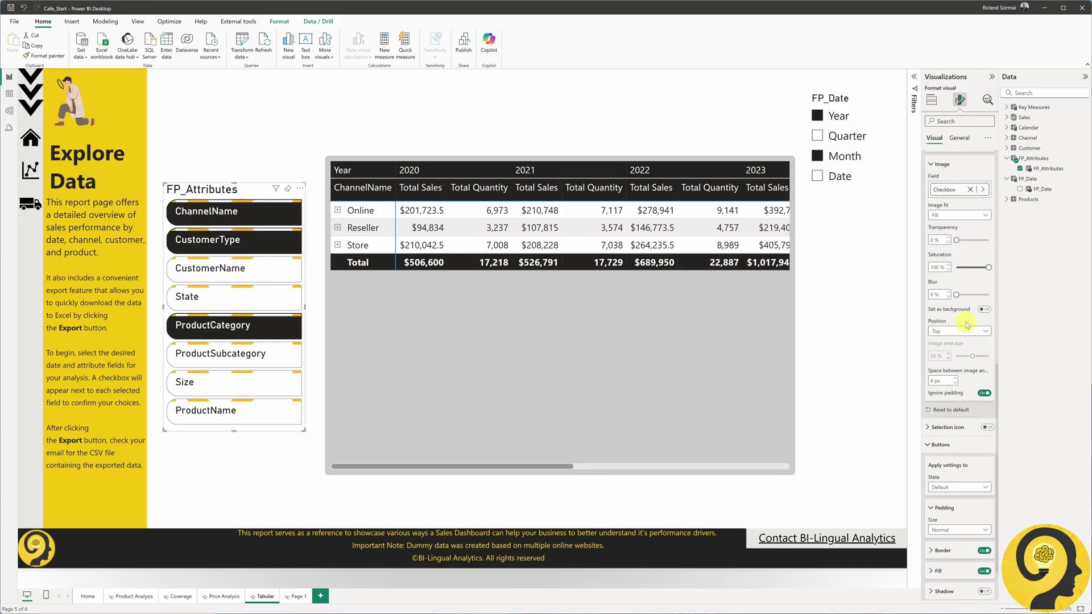
left_click(961, 215)
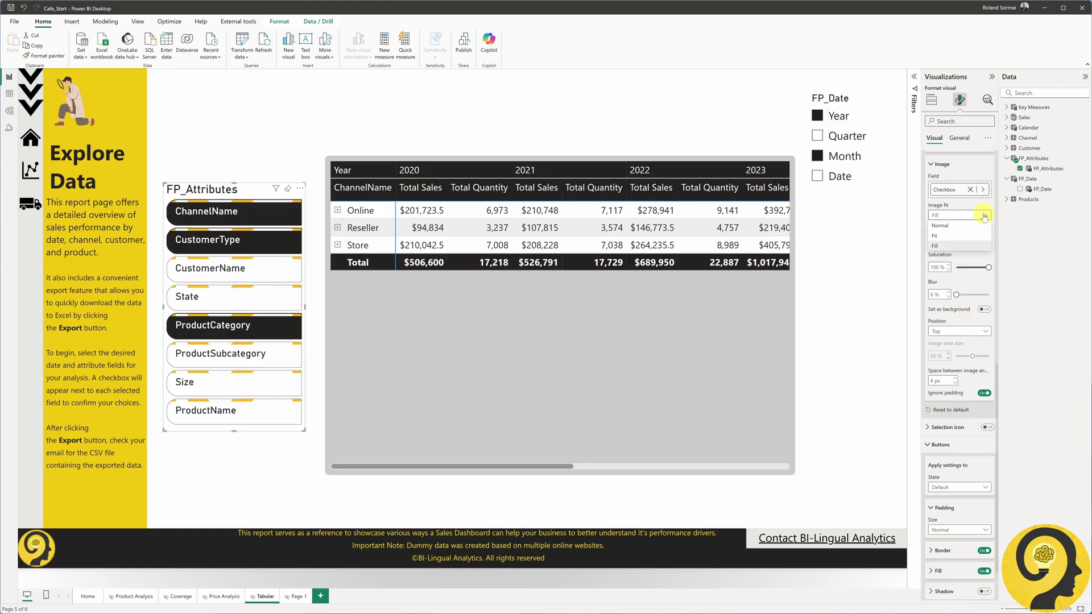
left_click(979, 235)
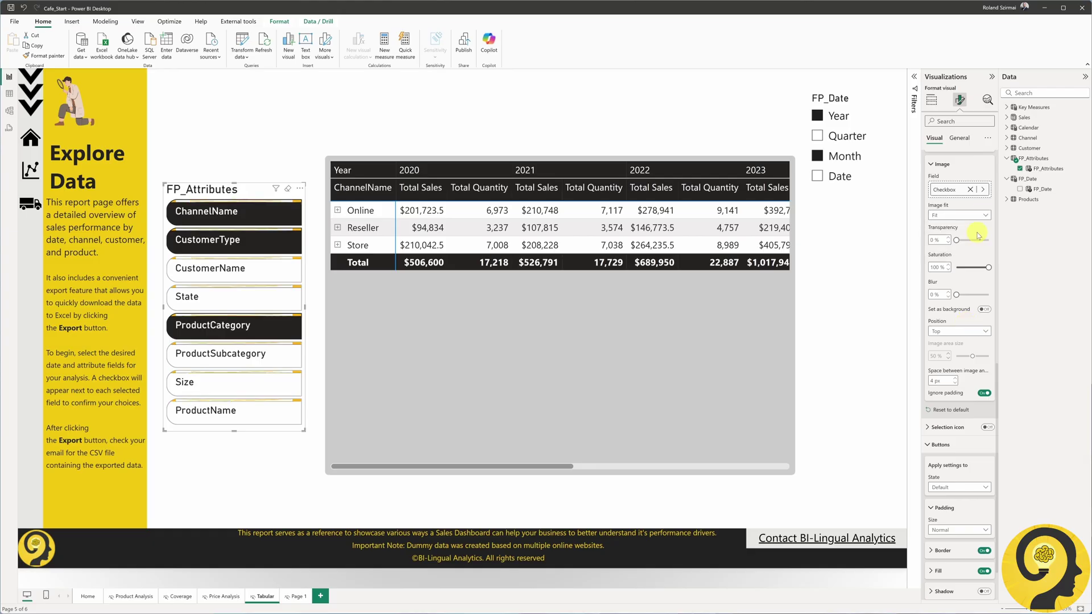
left_click_drag(957, 240, 990, 240)
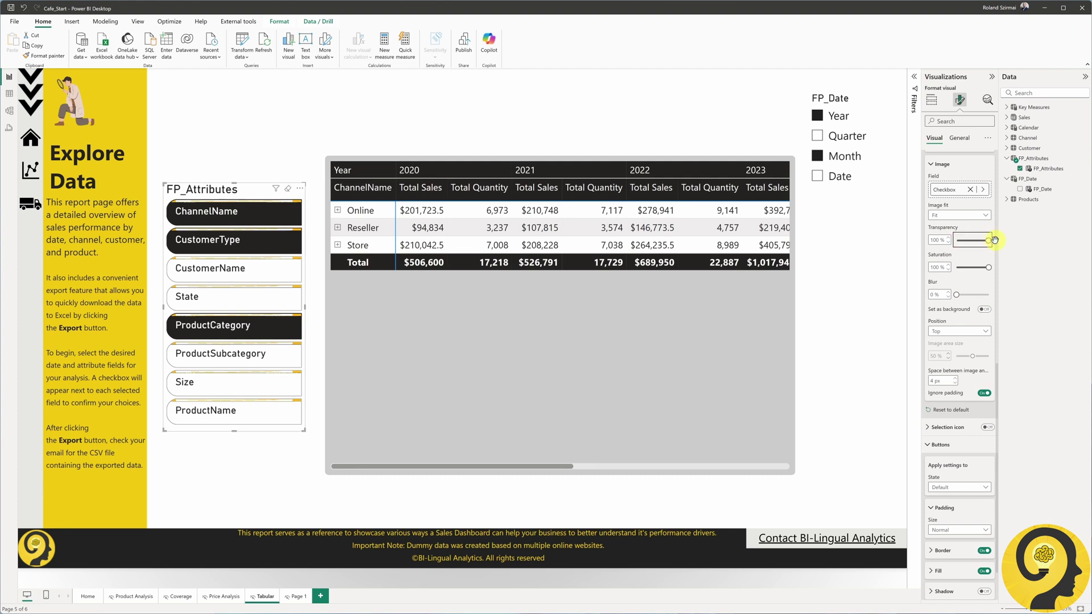
left_click(953, 332)
left_click(945, 363)
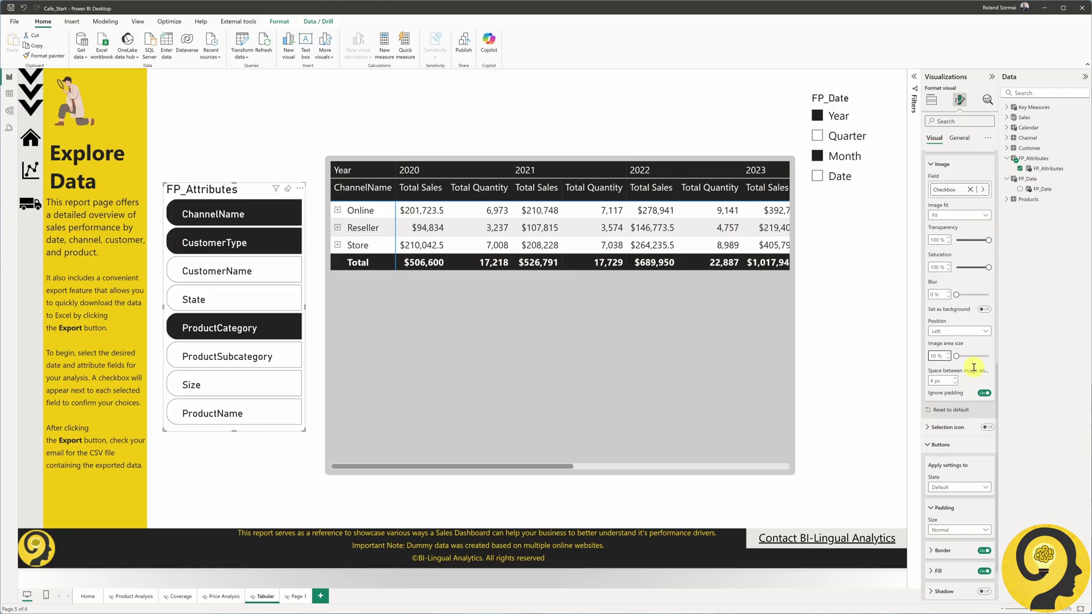
scroll(974, 367, "down", 2)
- Use custom button padding, remove button borders, and apply a 50% transparent light grey fill
left_click(959, 473)
left_click(947, 511)
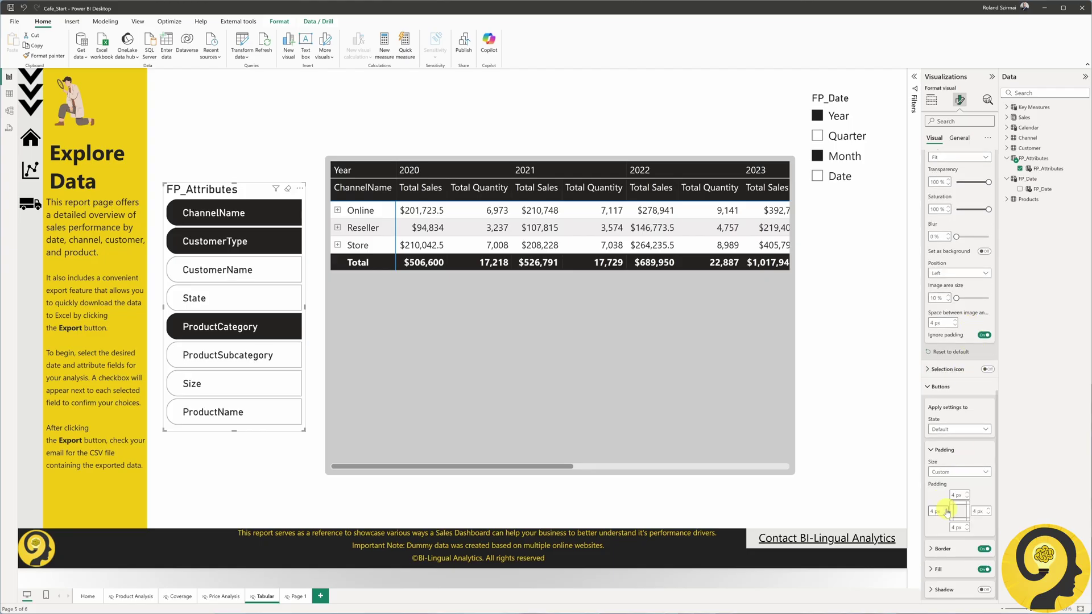
scroll(947, 512, "down", 2)
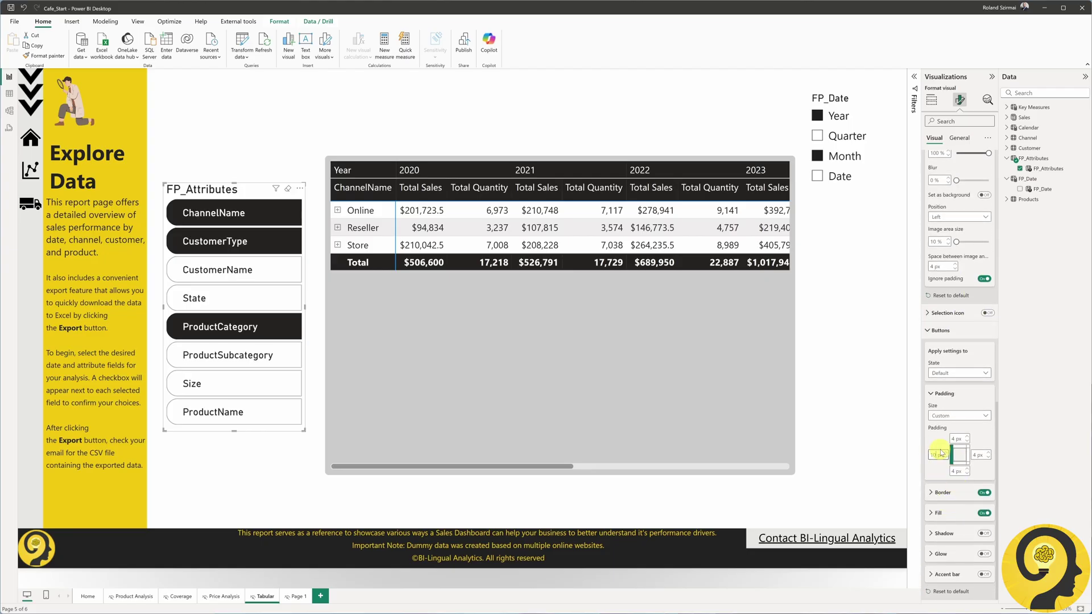
left_click(984, 493)
left_click(960, 513)
left_click(939, 412)
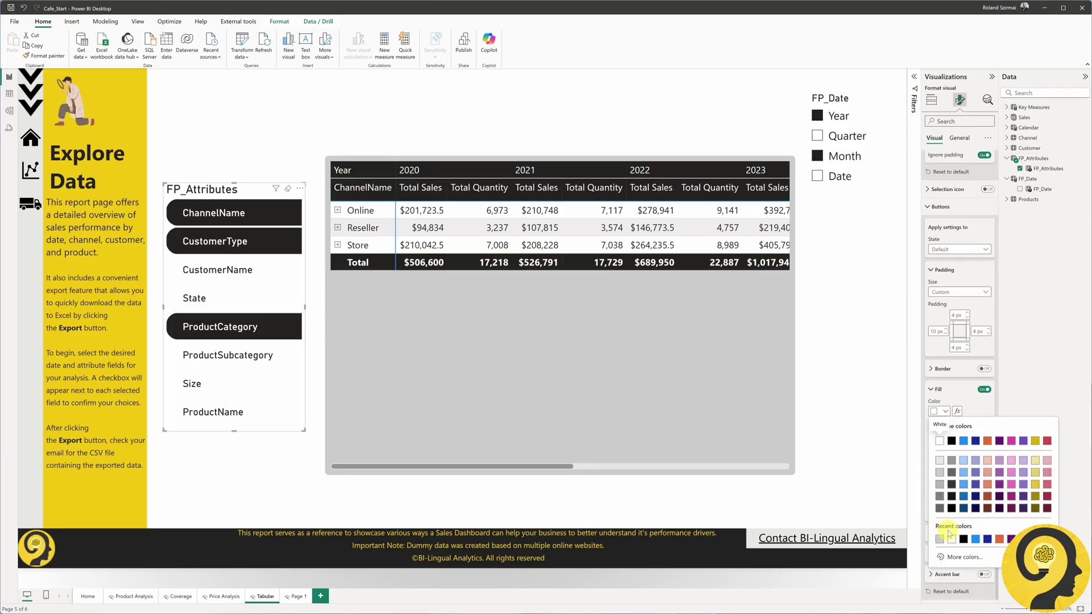
left_click(937, 523)
left_click(933, 437)
left_click_drag(957, 436, 977, 434)
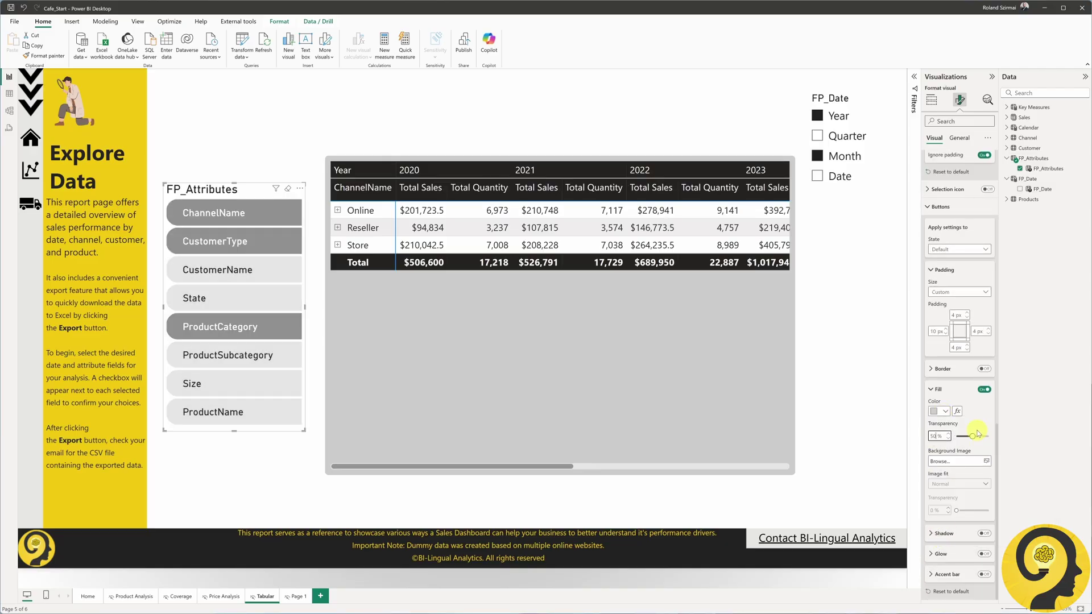
- Turn on a 4 px accent bar and make it 100% transparent
left_click(984, 575)
left_click(956, 572)
left_click_drag(957, 550, 989, 550)
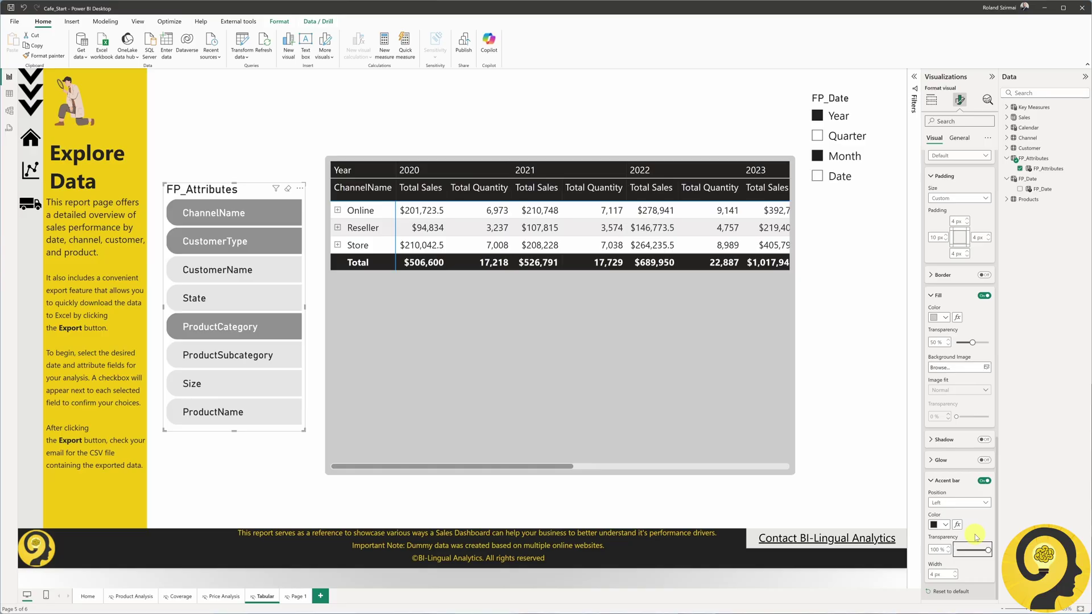
- Set the hover-state callout text colour to custom hex f2c811
scroll(970, 245, "down", 15)
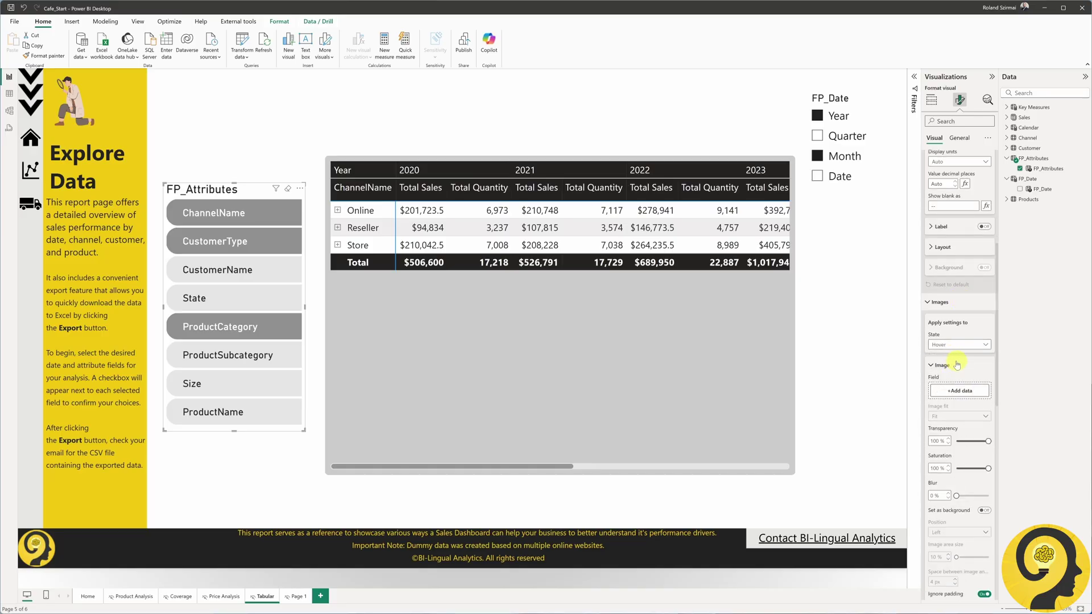
scroll(961, 358, "up", 5)
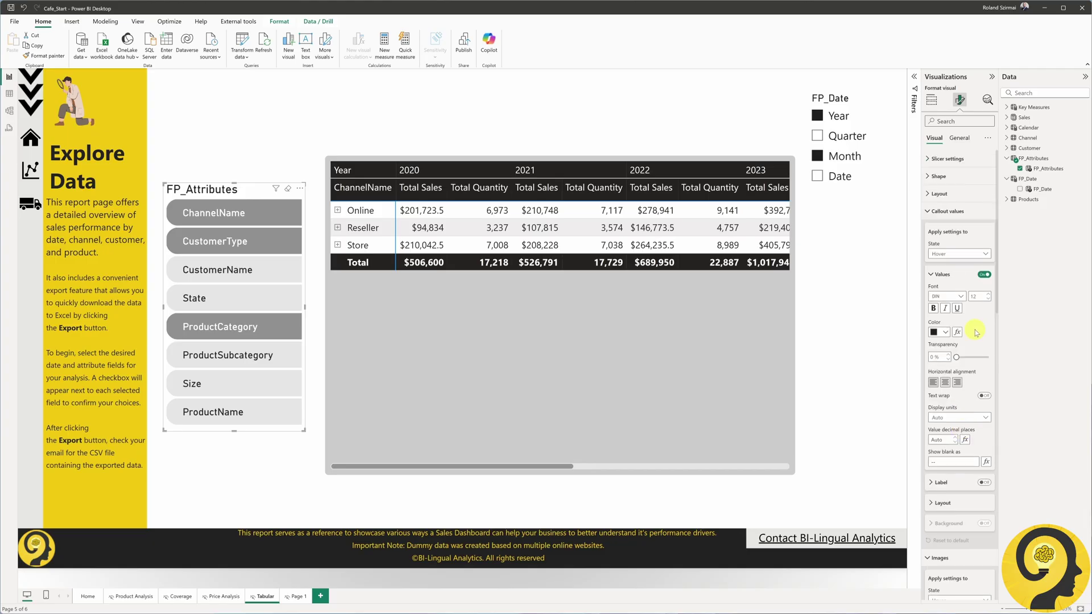
left_click(941, 333)
left_click(957, 478)
type("f2c811")
left_click(976, 328)
- Give hovered buttons a black fill at 0% transparency
scroll(976, 328, "down", 8)
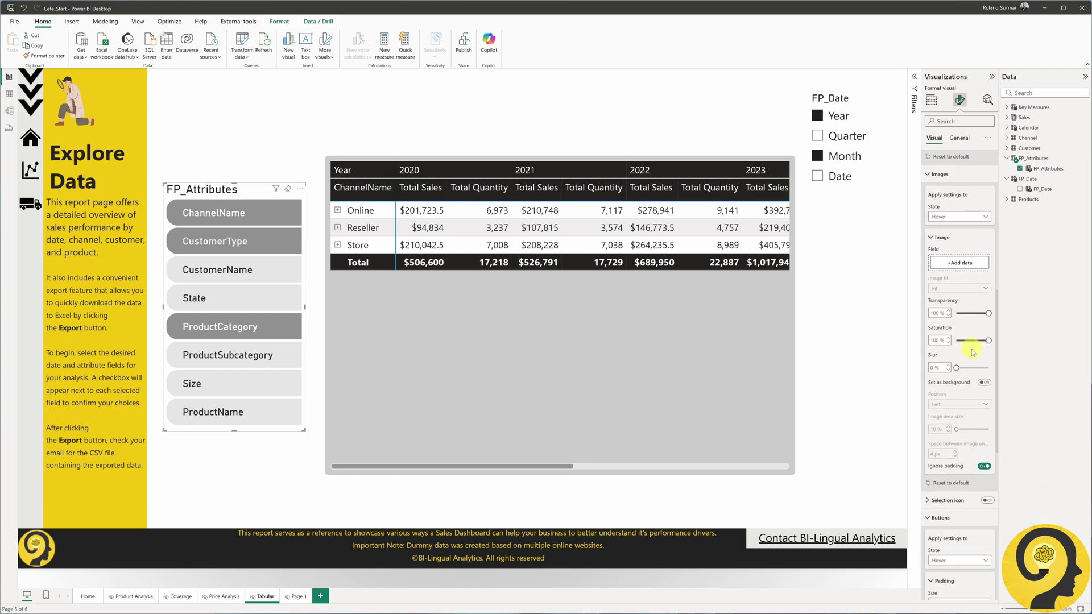
scroll(954, 325, "down", 8)
left_click(946, 338)
left_click(945, 339)
left_click_drag(957, 368, 934, 366)
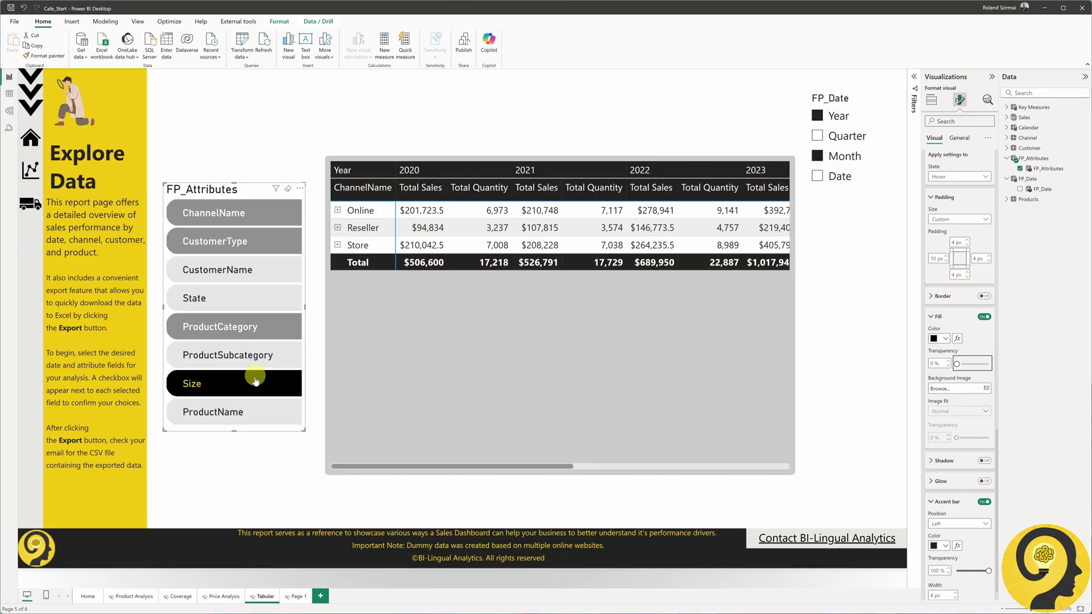
scroll(966, 250, "up", 2)
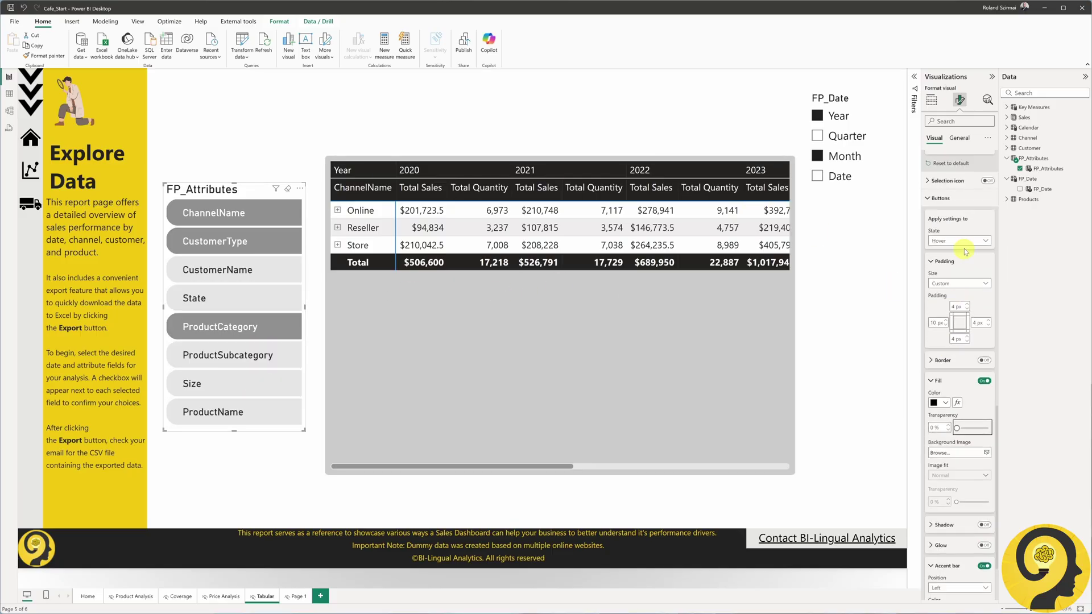
- Switch the text settings to the Selected state and make the button text black
scroll(965, 251, "up", 8)
left_click(955, 233)
left_click(942, 273)
left_click(945, 311)
left_click(956, 340)
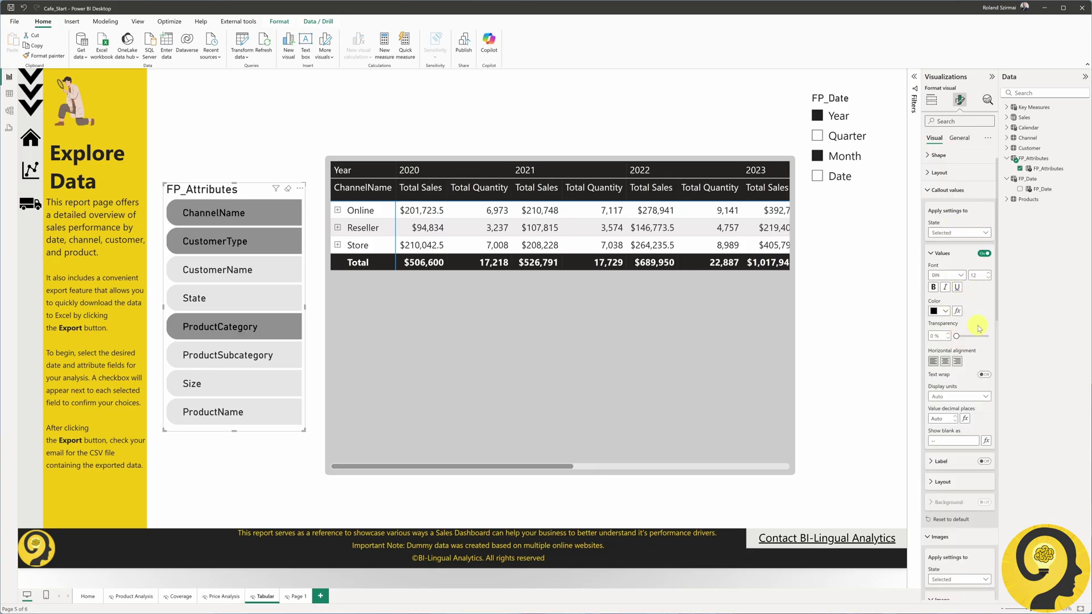
- Set selected image transparency, give buttons a solid light grey fill, and make the accent bar fully opaque
scroll(978, 328, "down", 8)
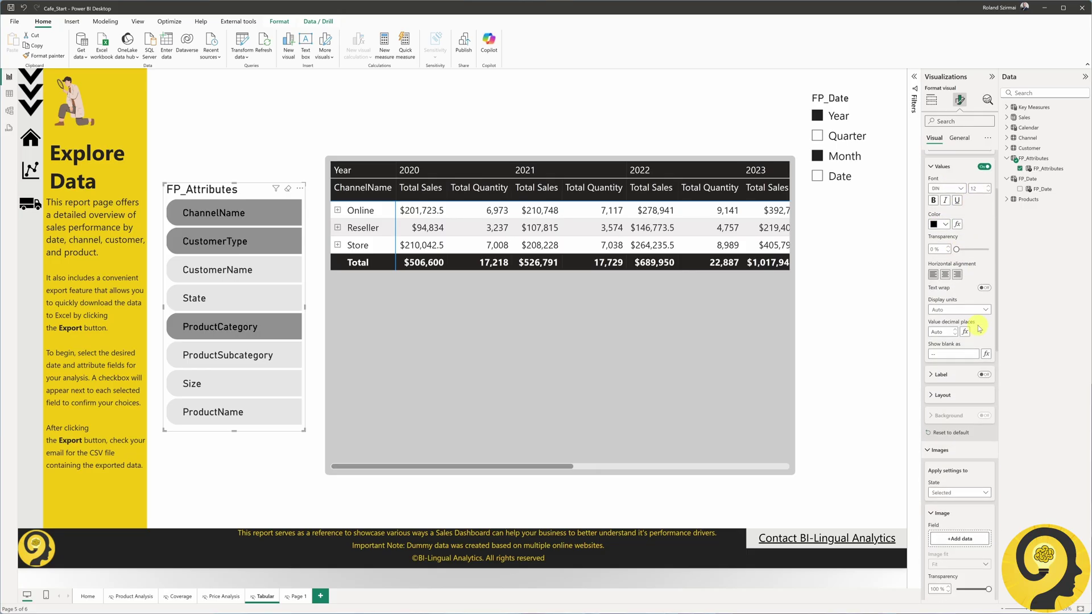
left_click(951, 293)
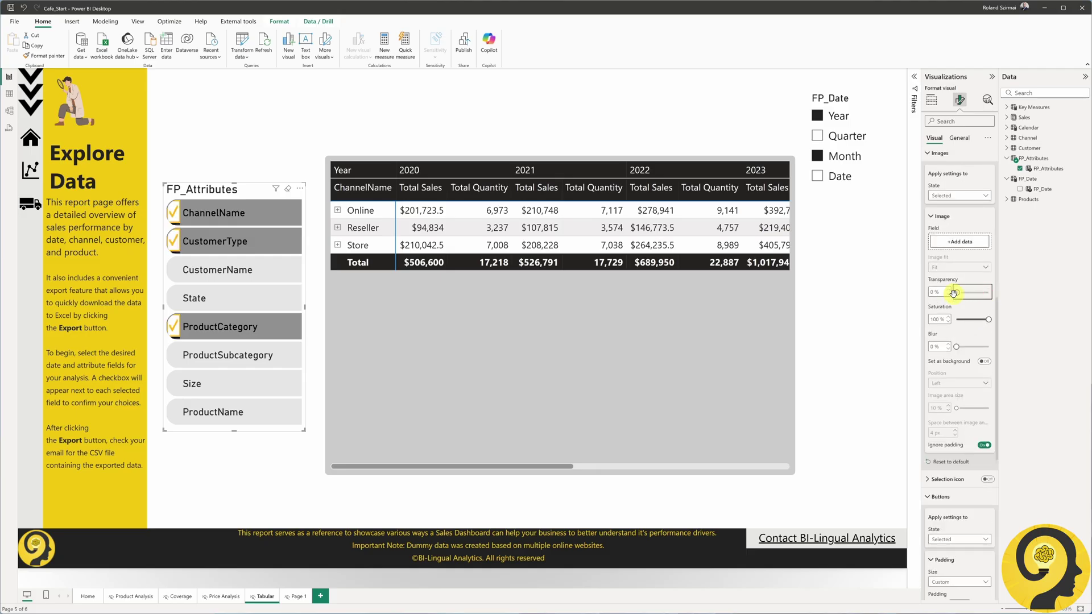
scroll(973, 309, "down", 7)
left_click(956, 343)
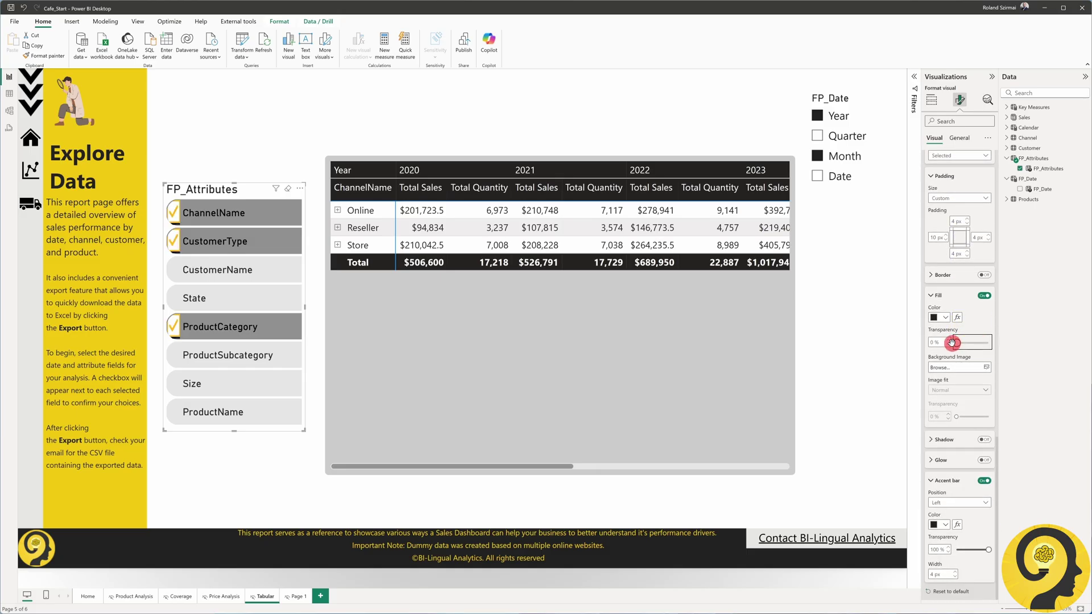
left_click(945, 318)
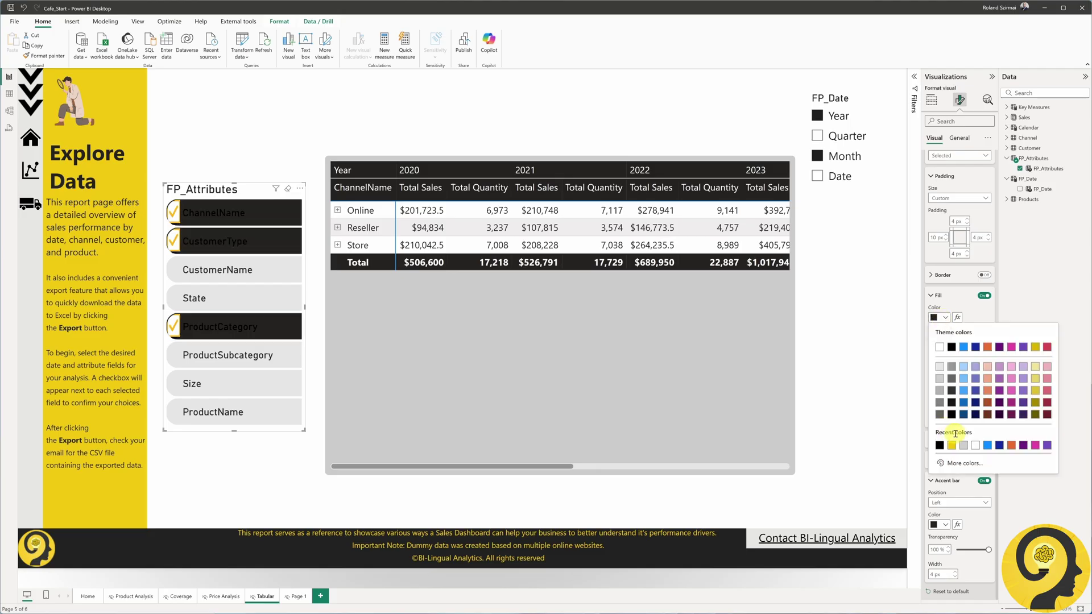
left_click(964, 440)
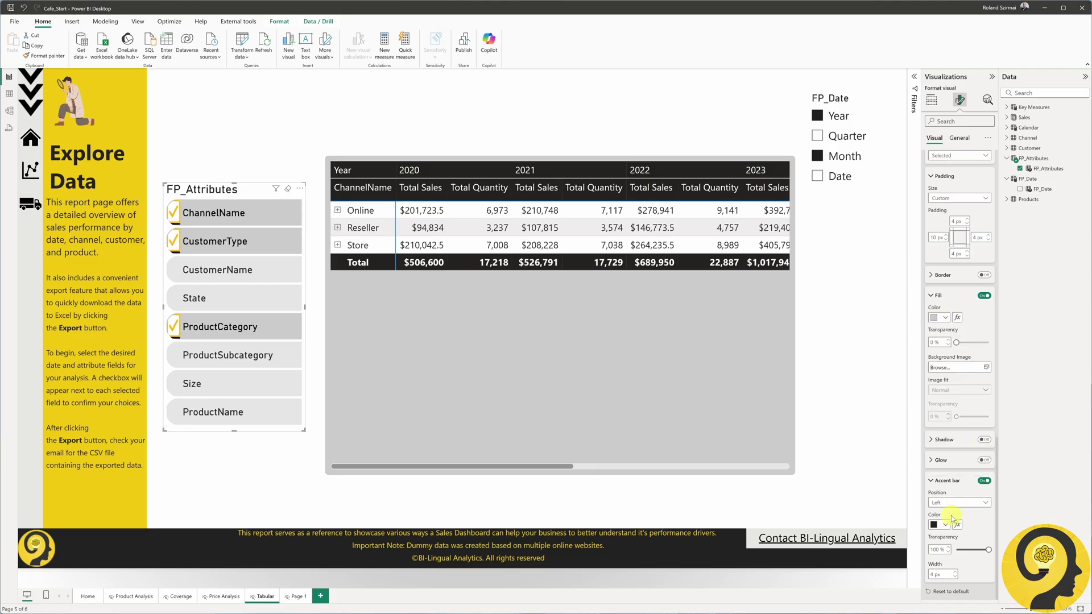
left_click_drag(988, 550, 955, 550)
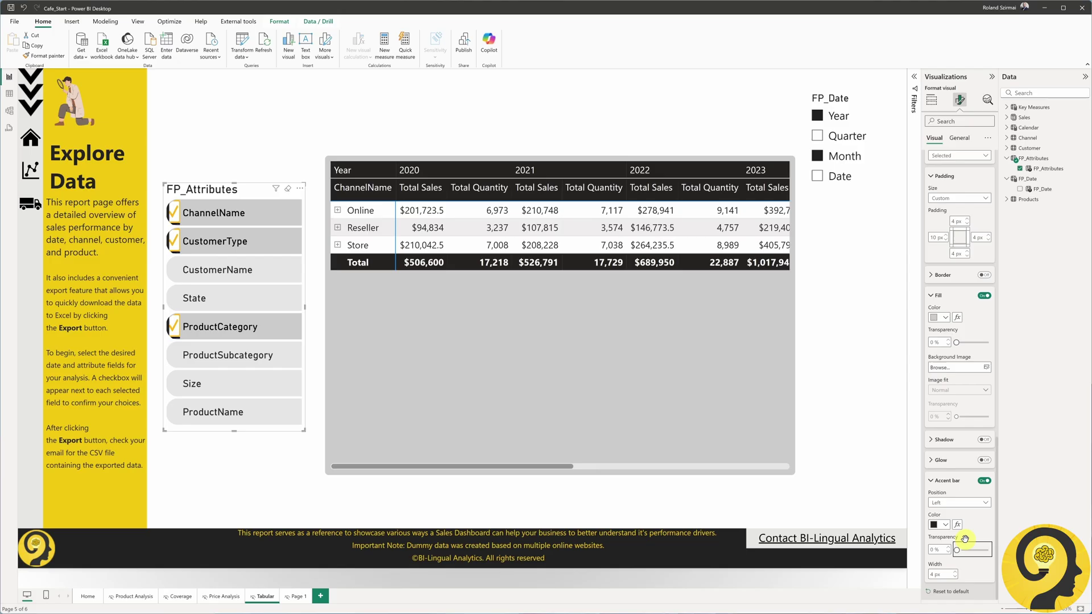
- Apply the image settings to the Default state and turn off Ignore padding
scroll(968, 568, "down", 10)
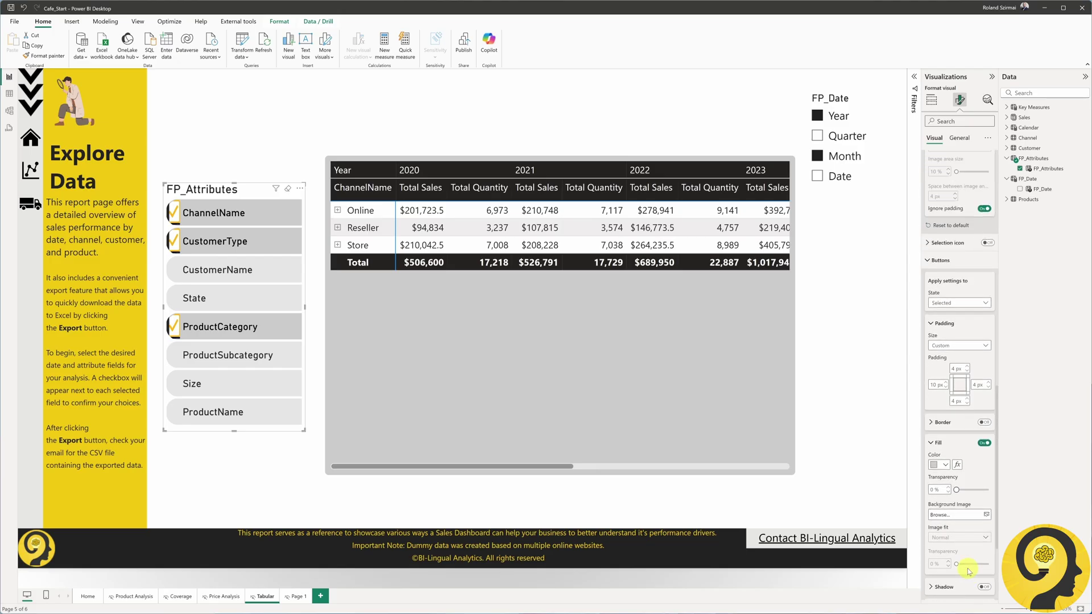
left_click(979, 241)
left_click(945, 249)
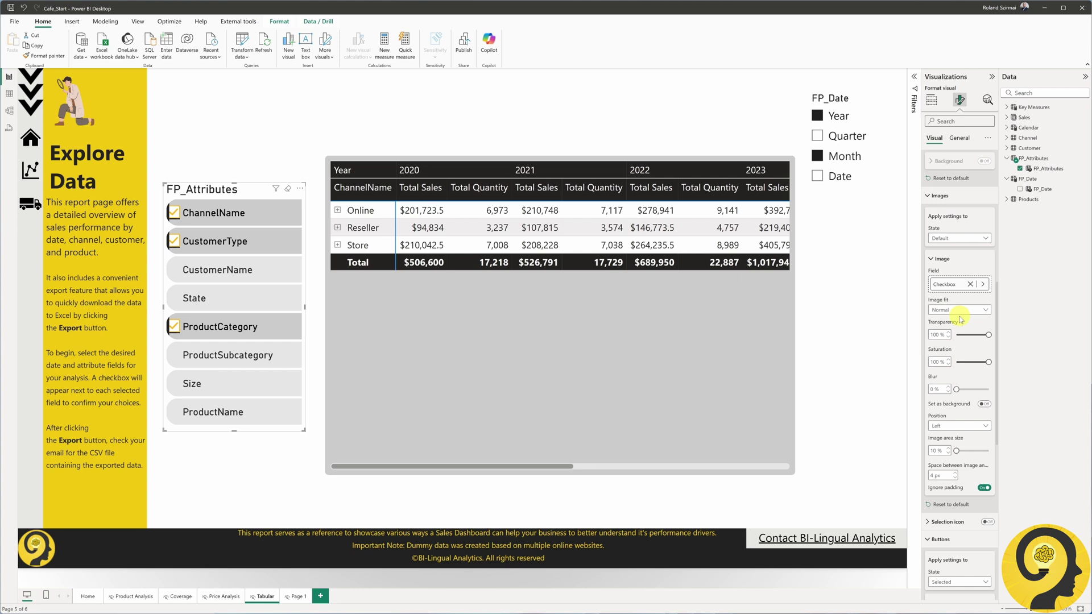
left_click(985, 488)
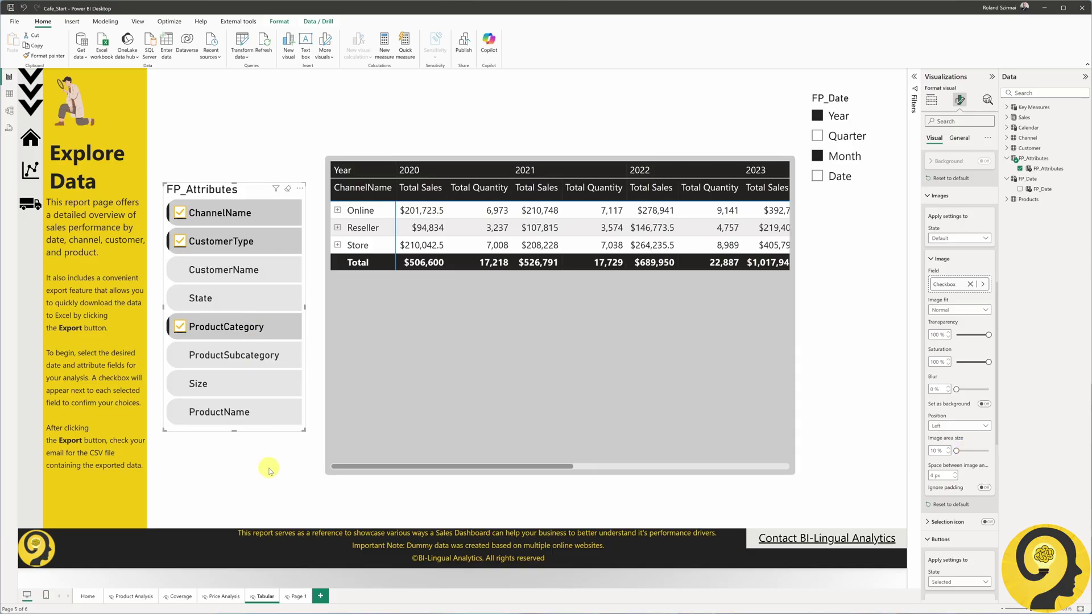
- Switch the Callout values settings to the Press state
scroll(962, 285, "up", 5)
left_click(959, 254)
left_click(938, 285)
- Select State and ProductCategory in the FP_Attributes slicer so the matrix lists product categories
left_click(239, 270)
left_click(246, 302, "ctrl")
left_click(243, 326)
left_click_drag(242, 356, 244, 360)
left_click(244, 299, "ctrl")
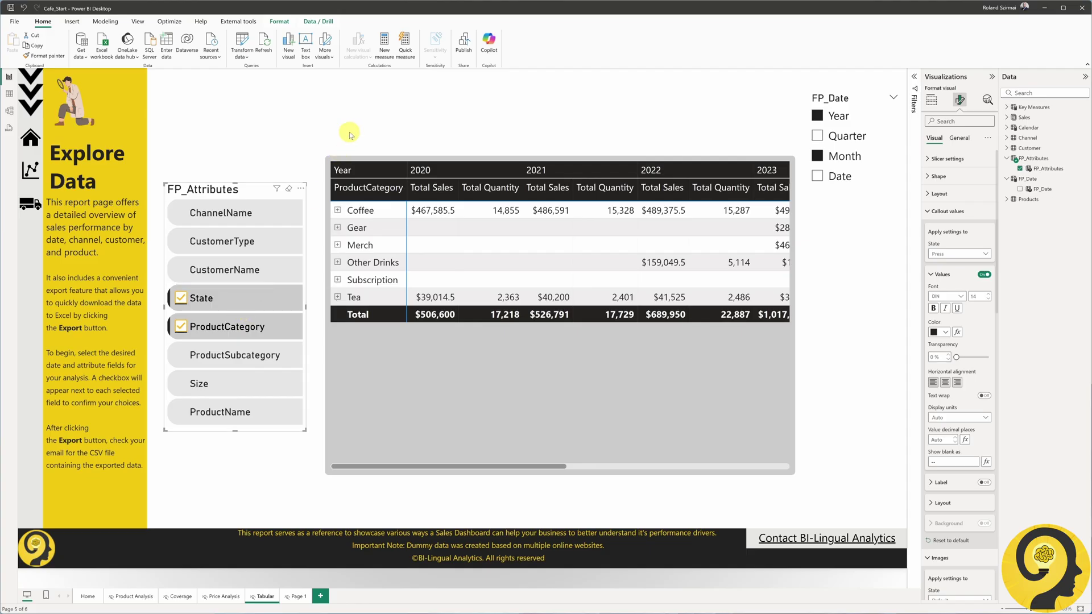
left_click(269, 134)
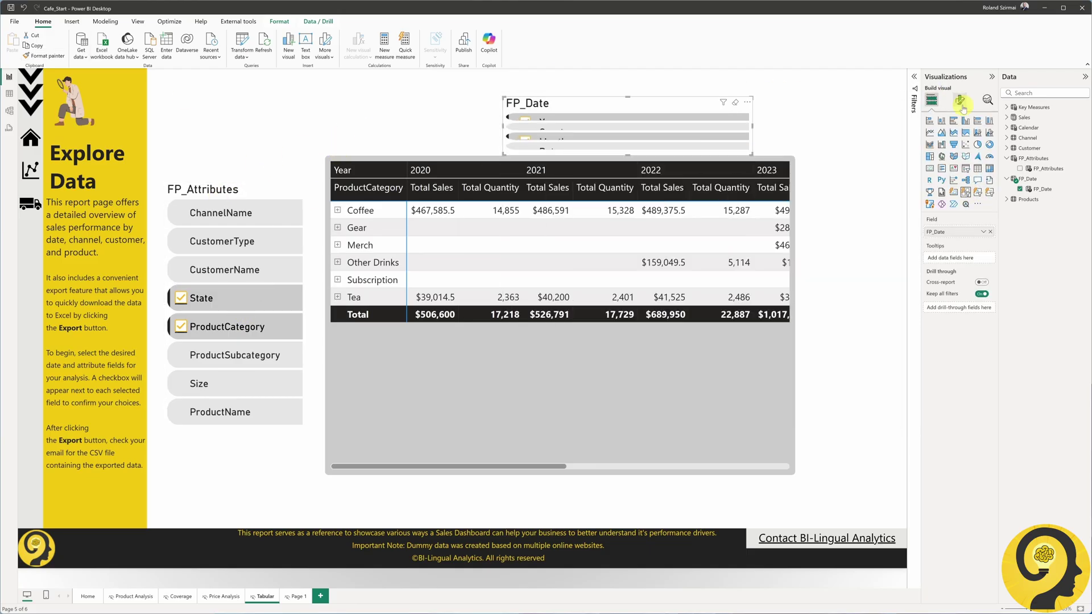
- Turn off the FP_Date slicer's title and narrow the slicer
left_click(961, 102)
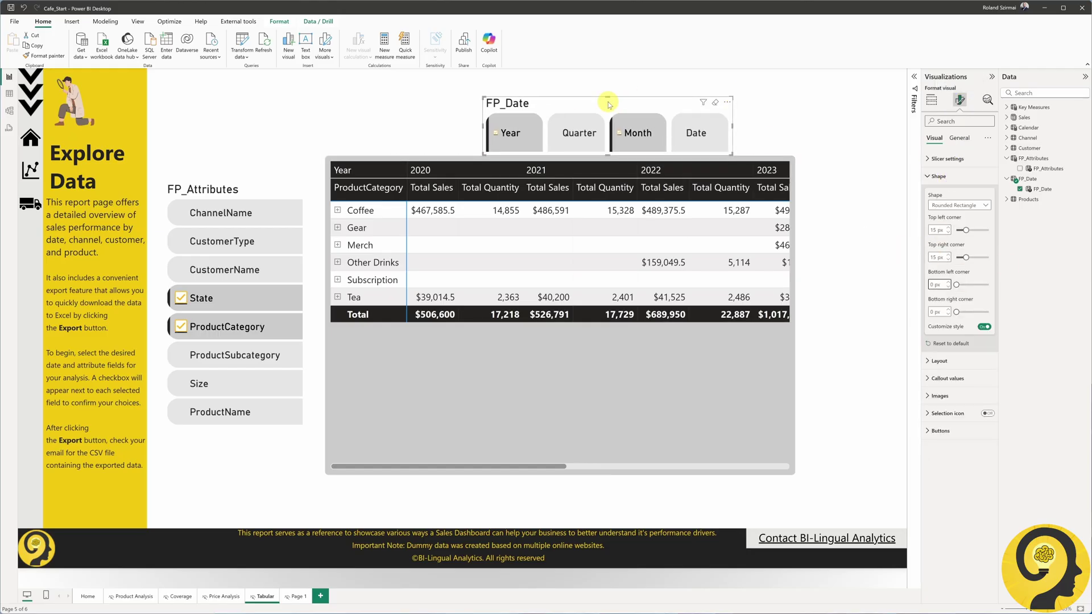
left_click(940, 194)
left_click(961, 229)
left_click(960, 271)
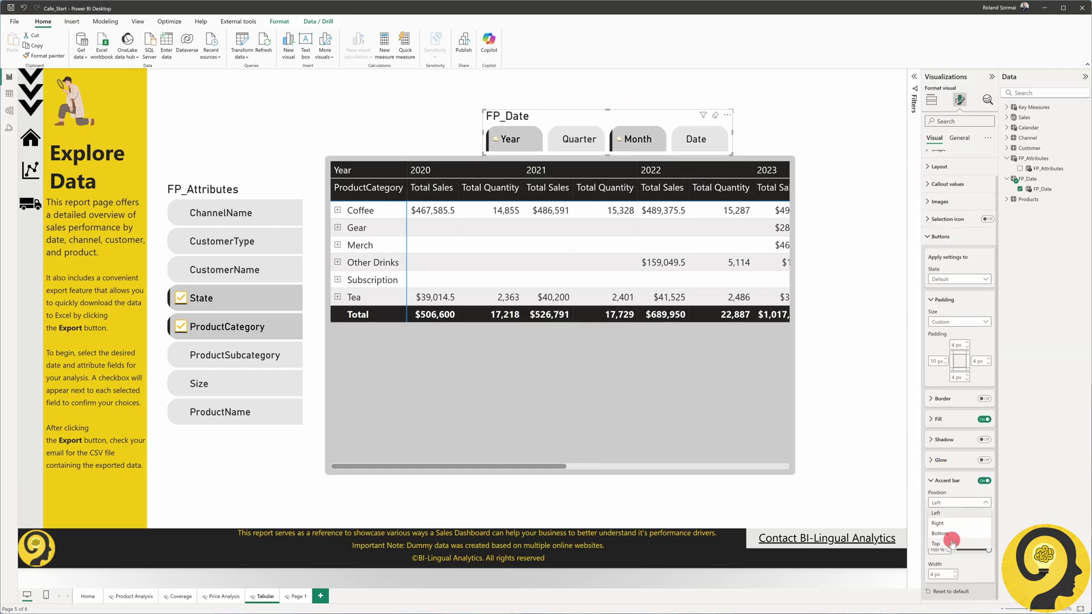
left_click(637, 139)
left_click(987, 177)
left_click(607, 119)
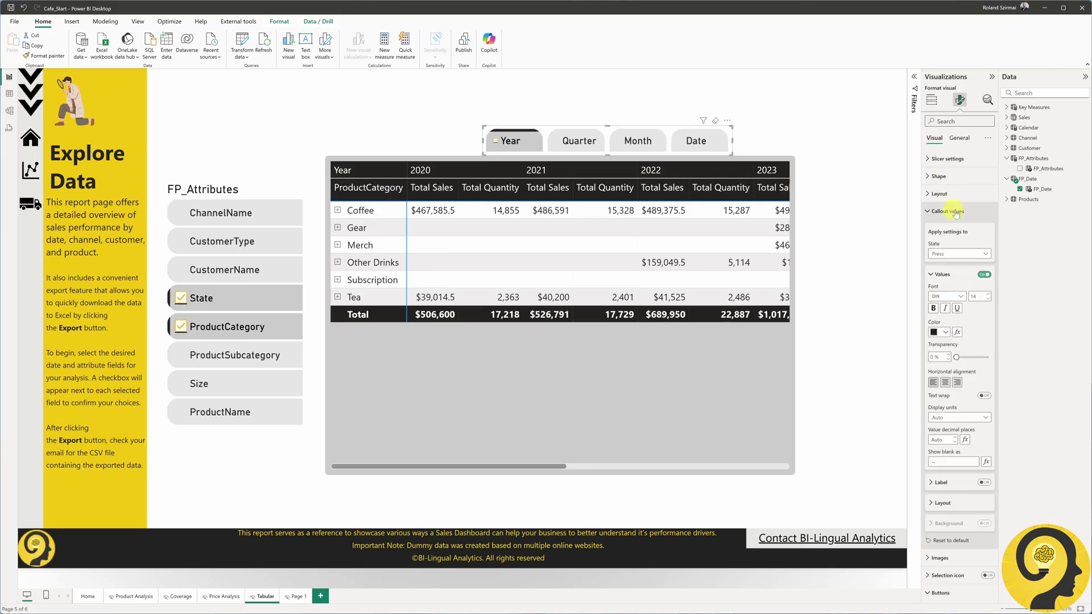
left_click_drag(732, 141, 714, 141)
- Narrow the FP_Attributes slicer and enlarge the sales table up and to the left
left_click(948, 211)
left_click(940, 229)
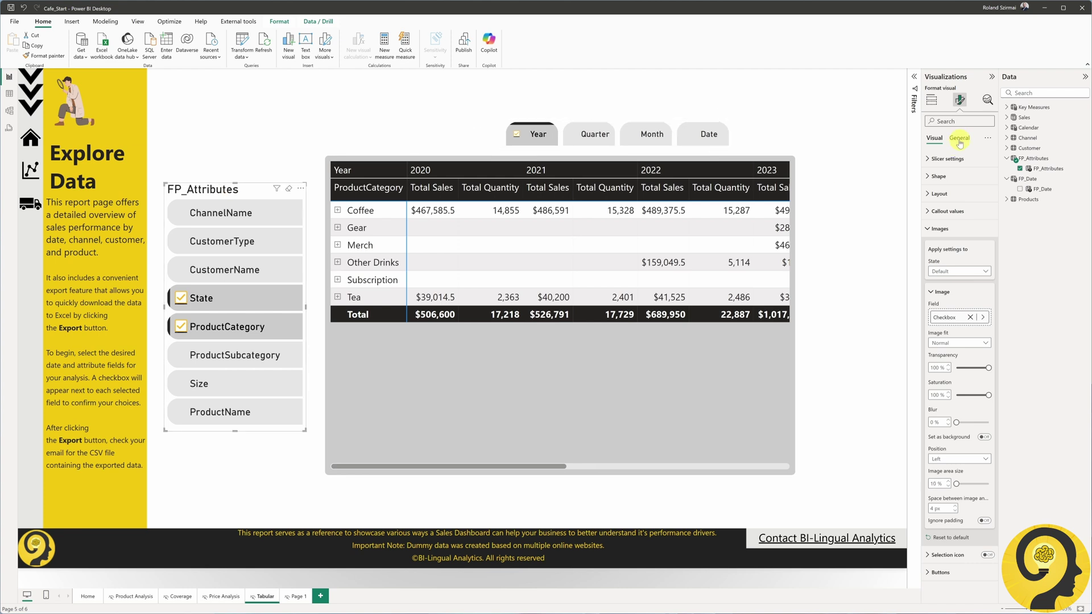
left_click(960, 138)
left_click_drag(306, 307, 273, 307)
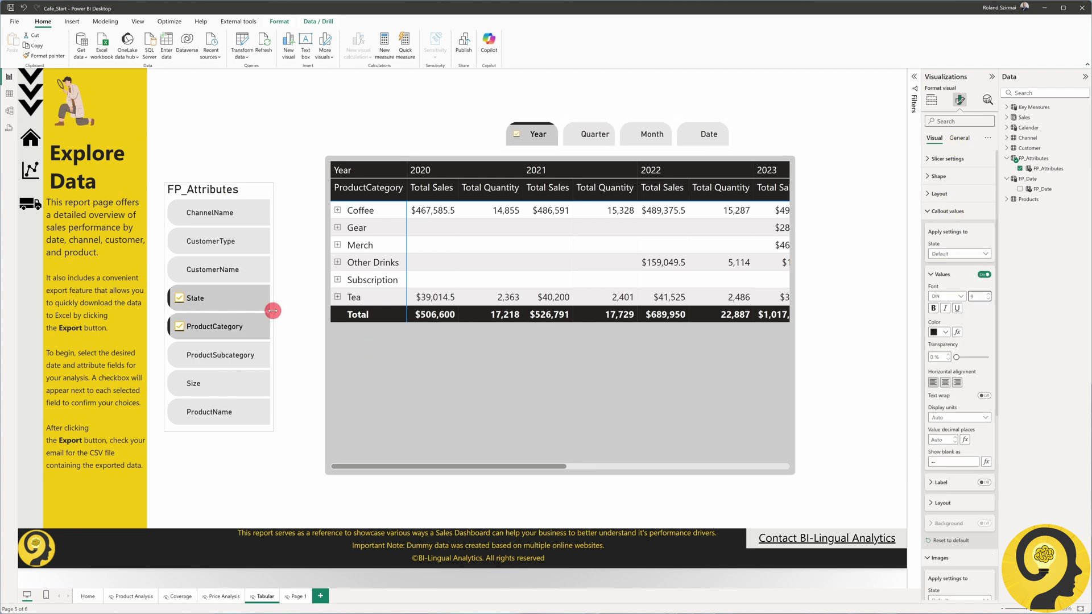
left_click(560, 398)
left_click_drag(326, 158, 256, 135)
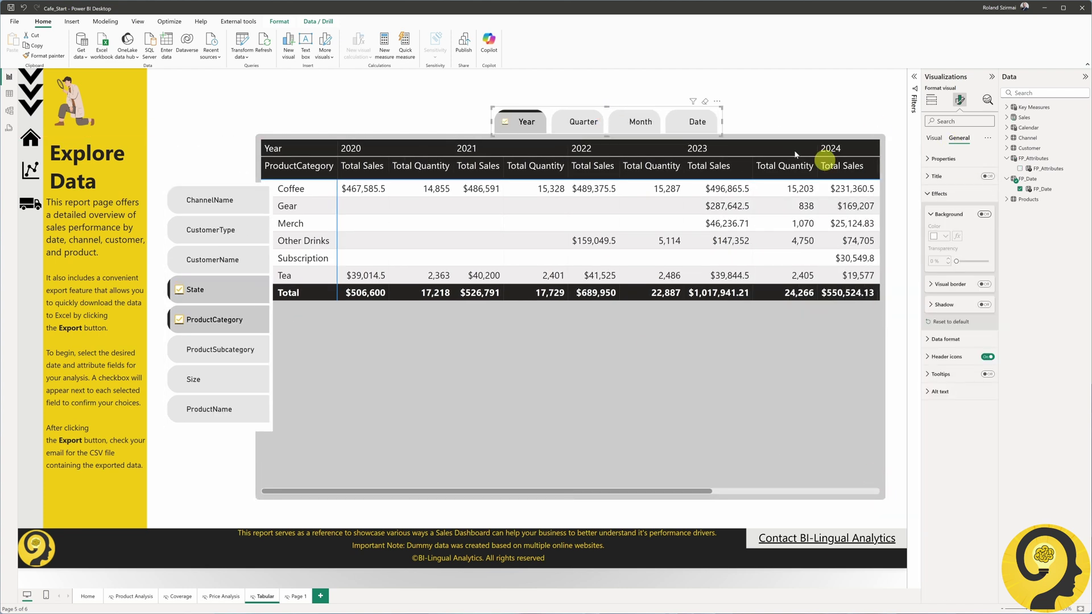
- Move the date slicer above the table and pull the table's left edge off the attribute slicer
left_click_drag(569, 126, 545, 123)
left_click(227, 188)
left_click(533, 353)
left_click(230, 432)
left_click_drag(257, 317, 268, 317)
left_click(240, 141)
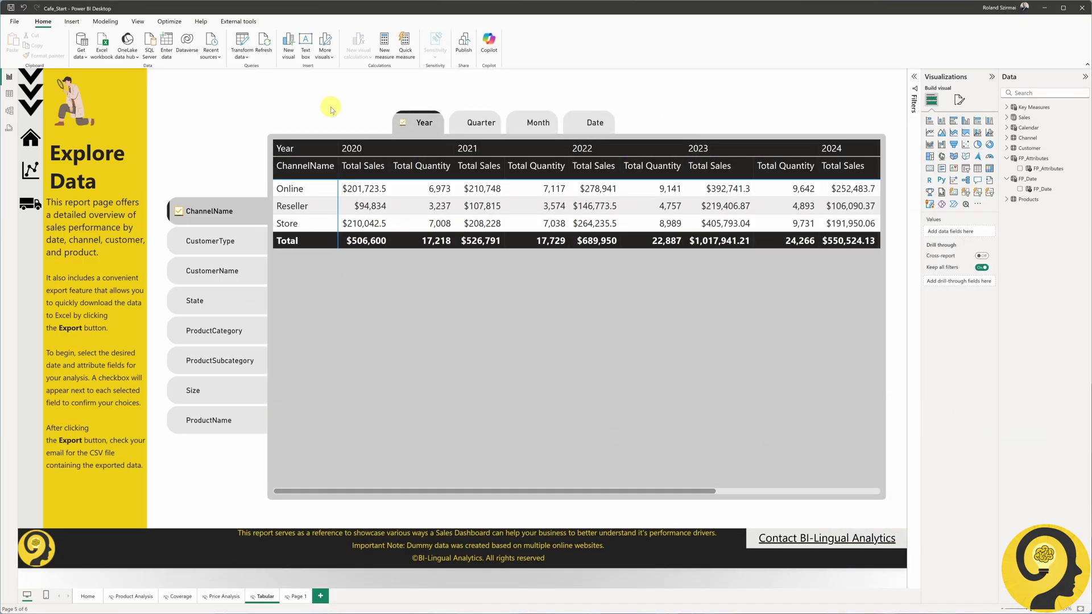
- Insert the Excel logo image from the Desktop and shrink it into the top-right corner
left_click(71, 21)
left_click(319, 43)
left_click(34, 107)
double_click(91, 187)
left_click_drag(202, 124, 745, 125)
left_click_drag(813, 193, 762, 107)
left_click(799, 108)
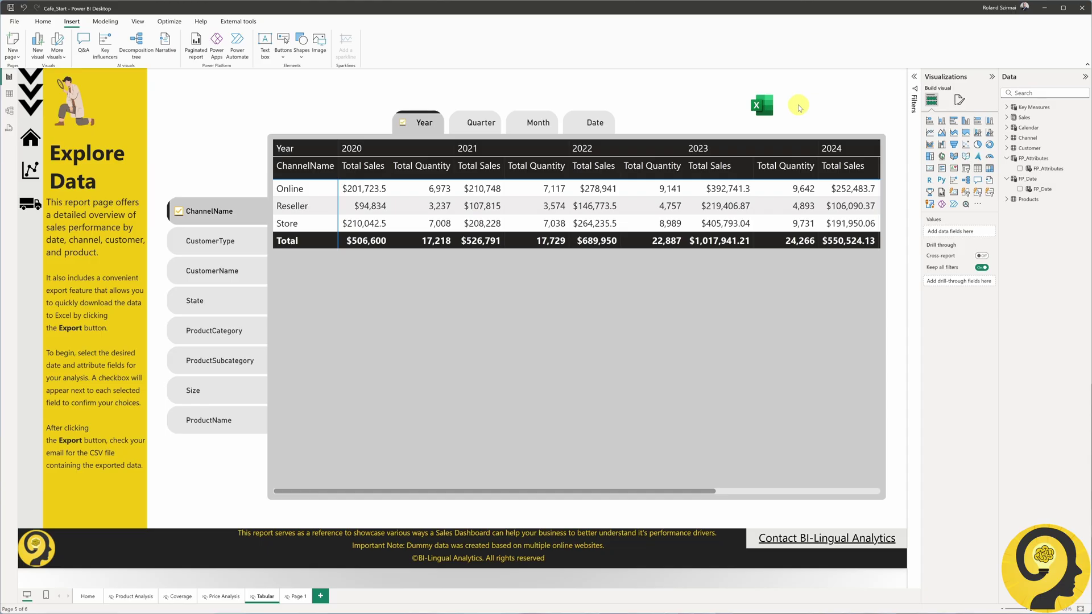
- Add a Power Automate visual fed with FP_Date, FP_Attributes, Total Sales and Total Quantity
left_click(954, 204)
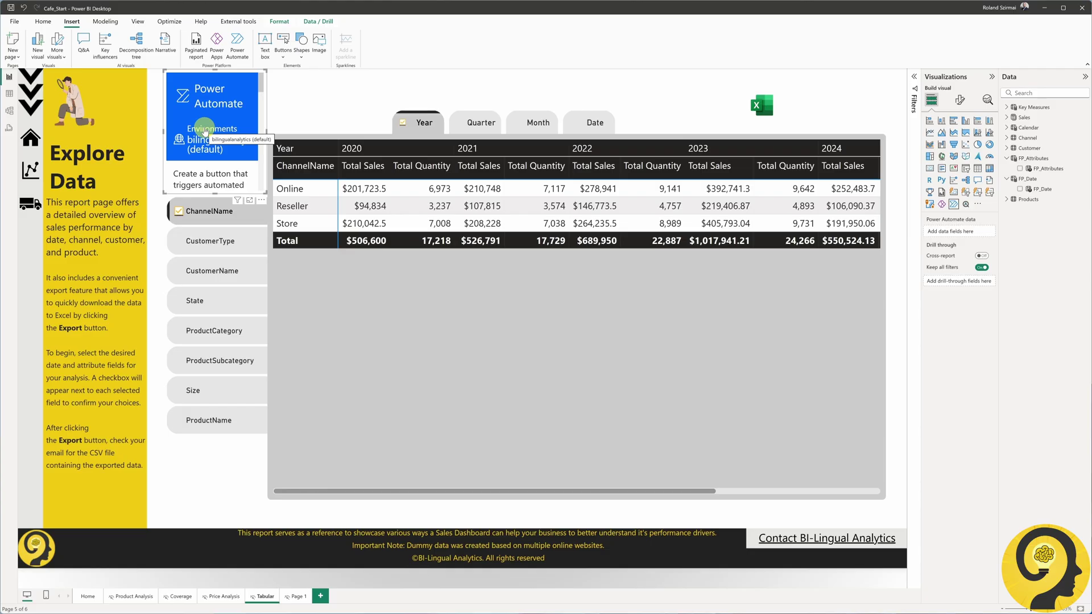
left_click(1021, 190)
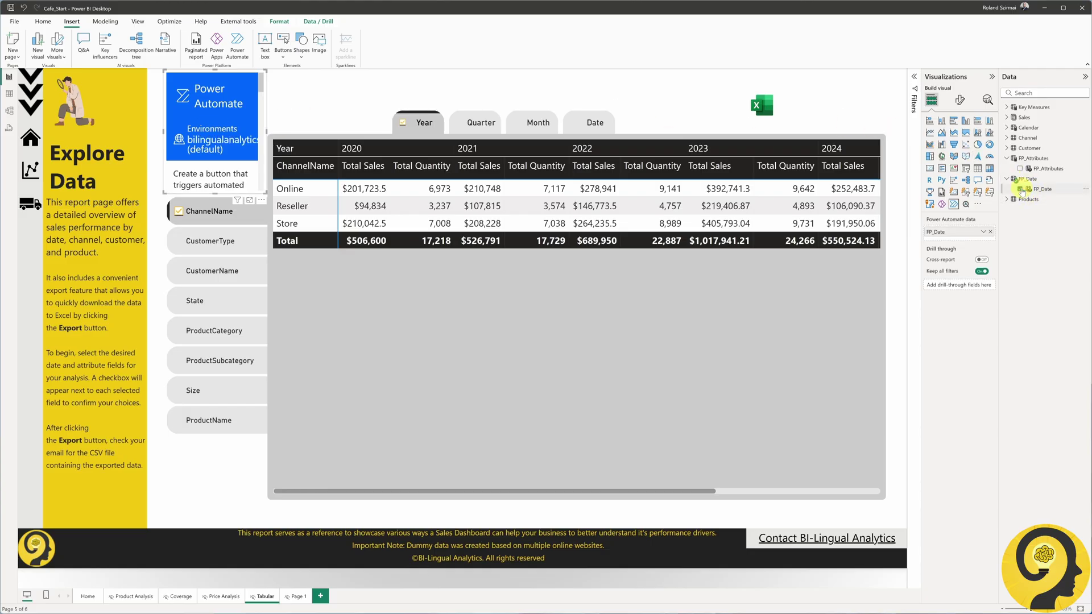
left_click(1020, 169)
left_click(1037, 93)
type("total")
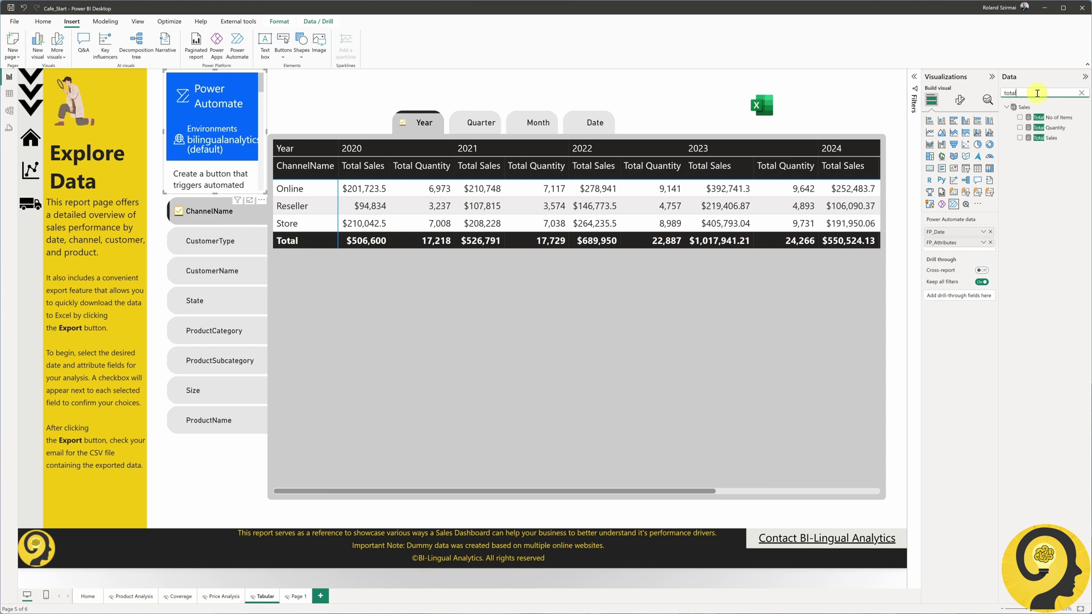
left_click(1021, 138)
left_click(1020, 128)
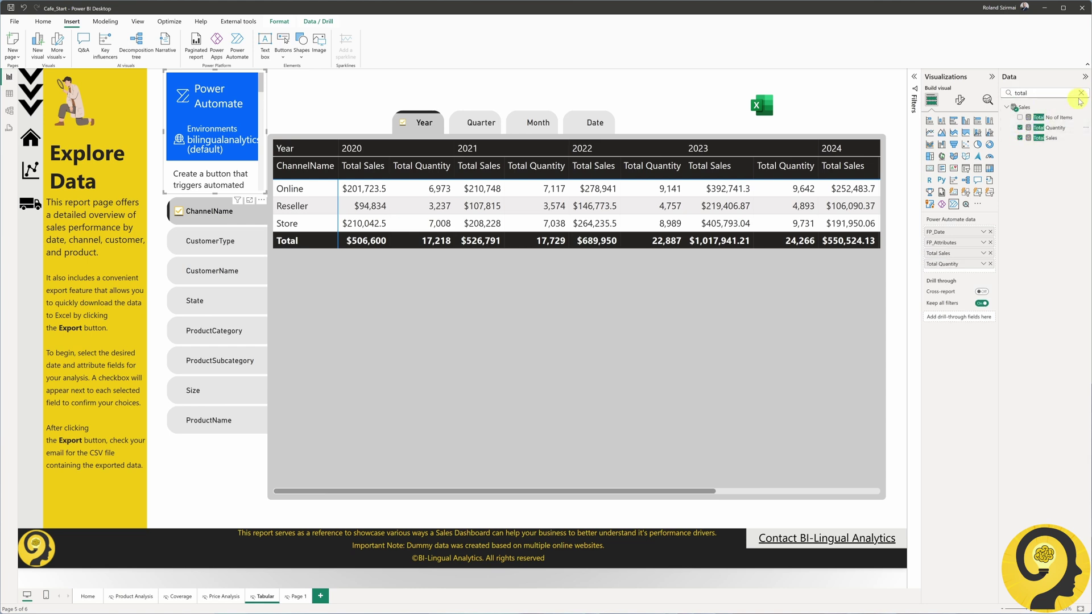
left_click(1081, 93)
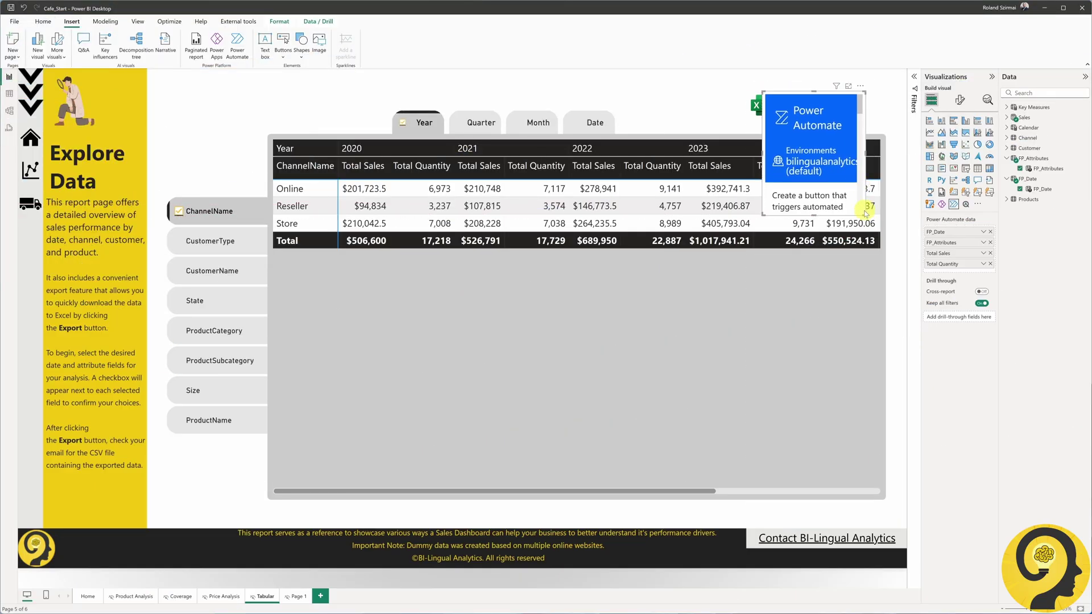
- Shrink the Power Automate visual to button size and start a new instant cloud flow
left_click_drag(887, 221, 879, 134)
left_click(877, 87)
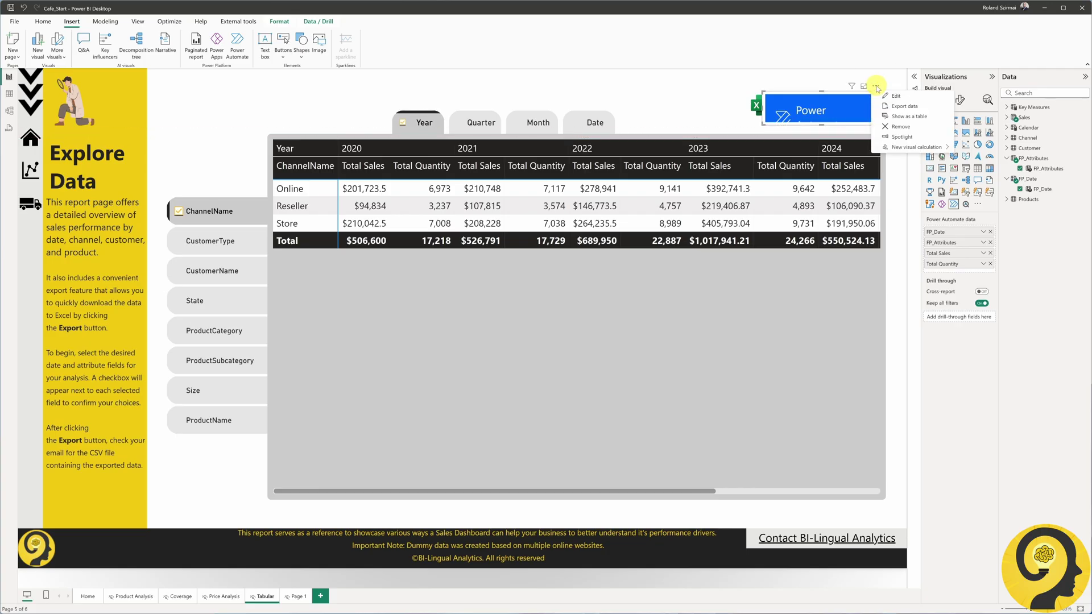
left_click(890, 97)
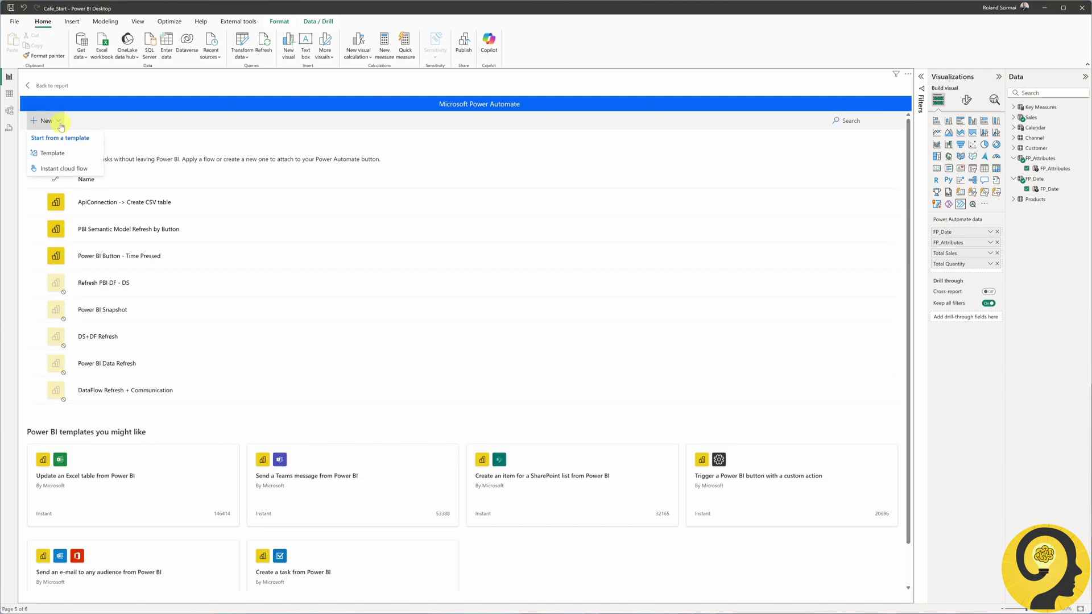
left_click(61, 168)
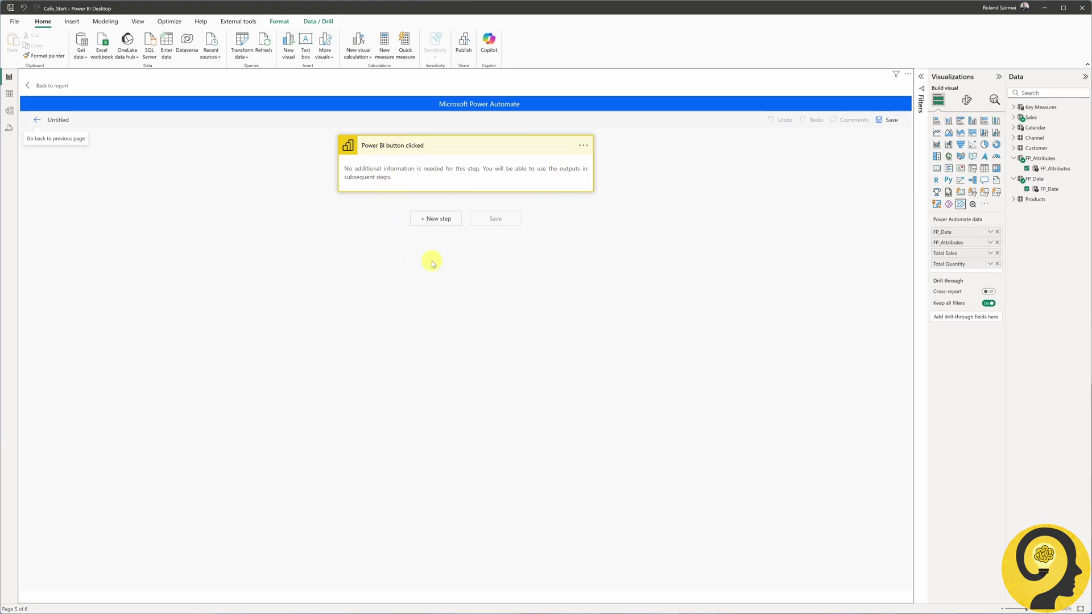
- Add a Create CSV table action after the Power BI trigger
left_click(437, 219)
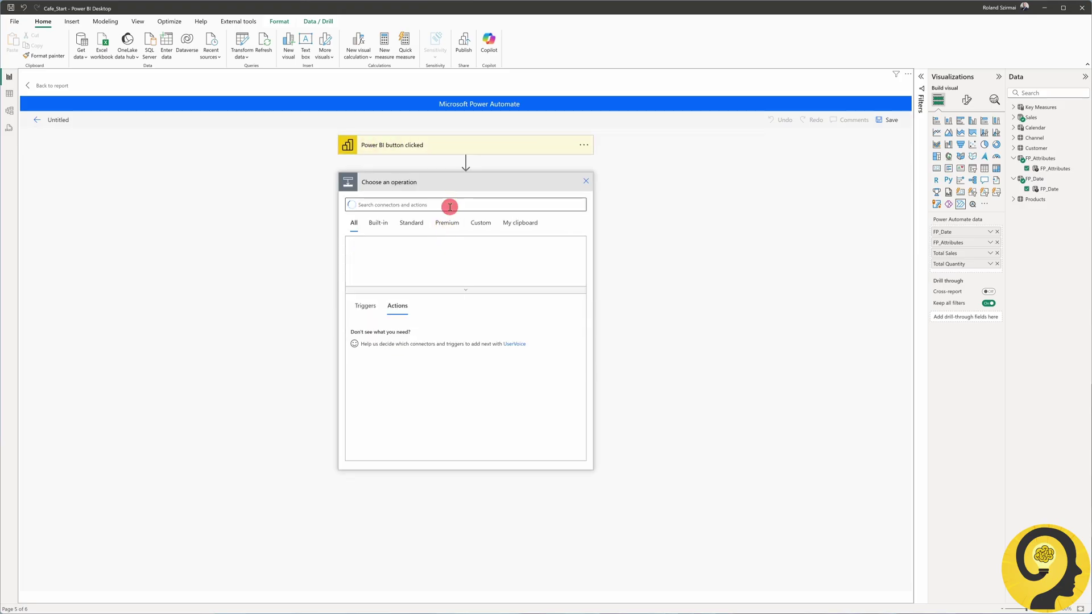
type("create csv table")
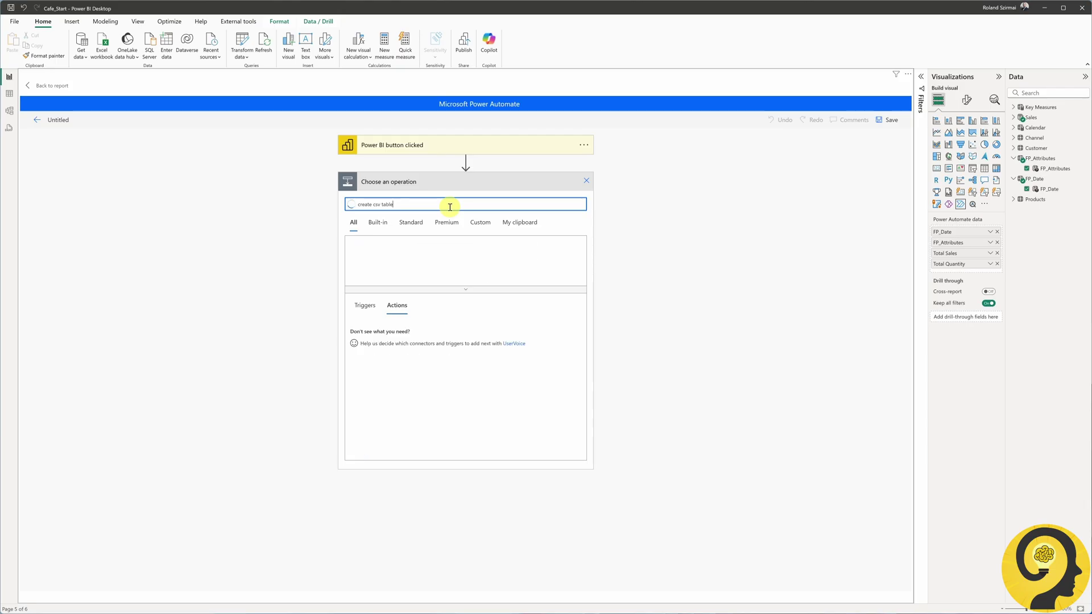
scroll(444, 349, "down", 6)
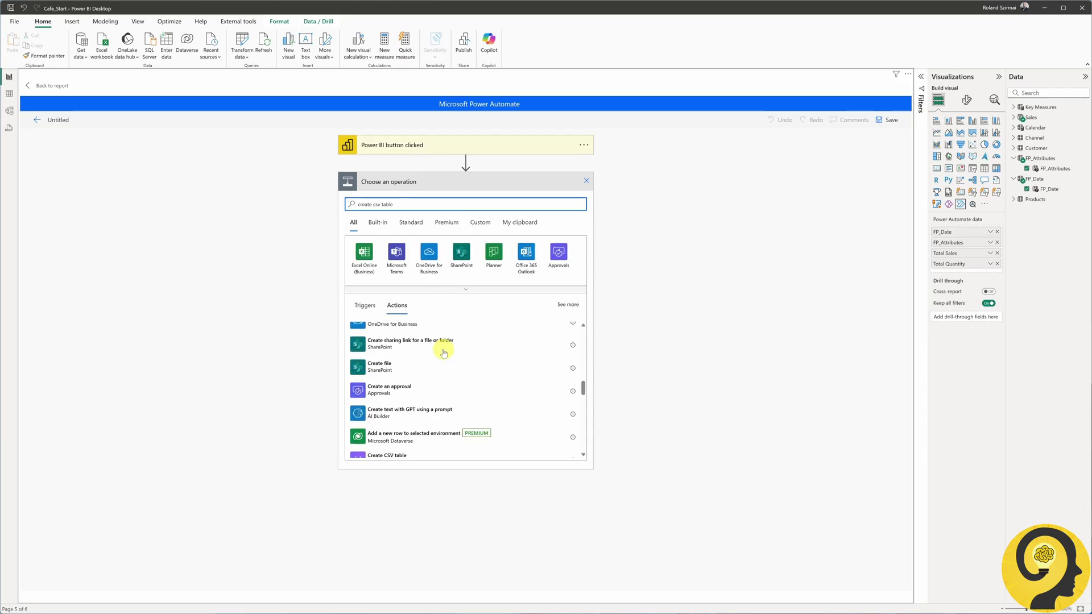
scroll(444, 352, "down", 2)
left_click(383, 394)
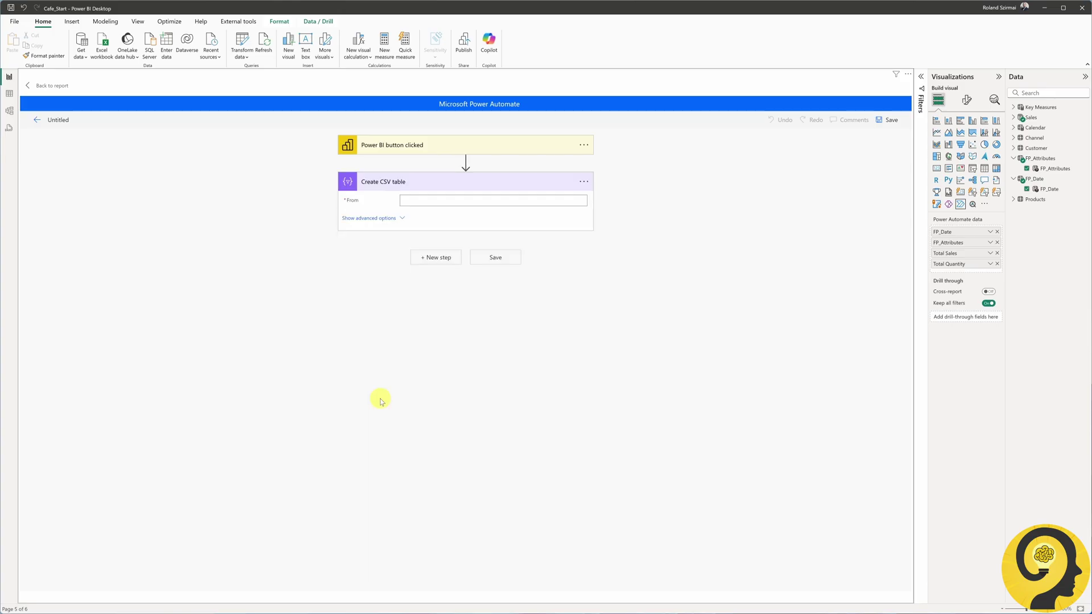
- Build the CSV table from the Power BI data, then begin a new step searching 'offi'
left_click(520, 202)
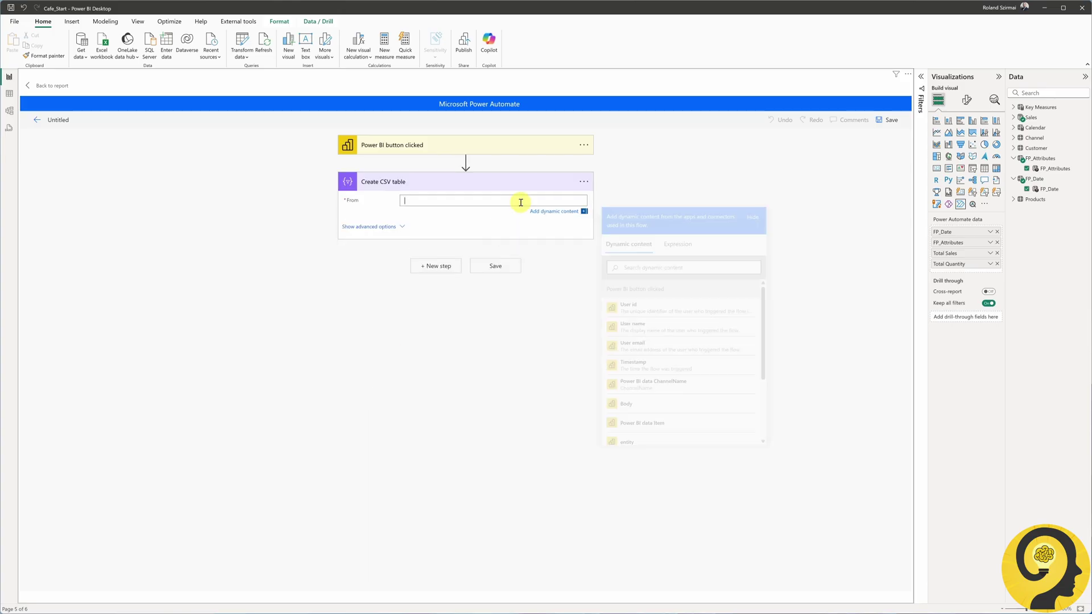
scroll(682, 351, "down", 2)
scroll(683, 351, "down", 1)
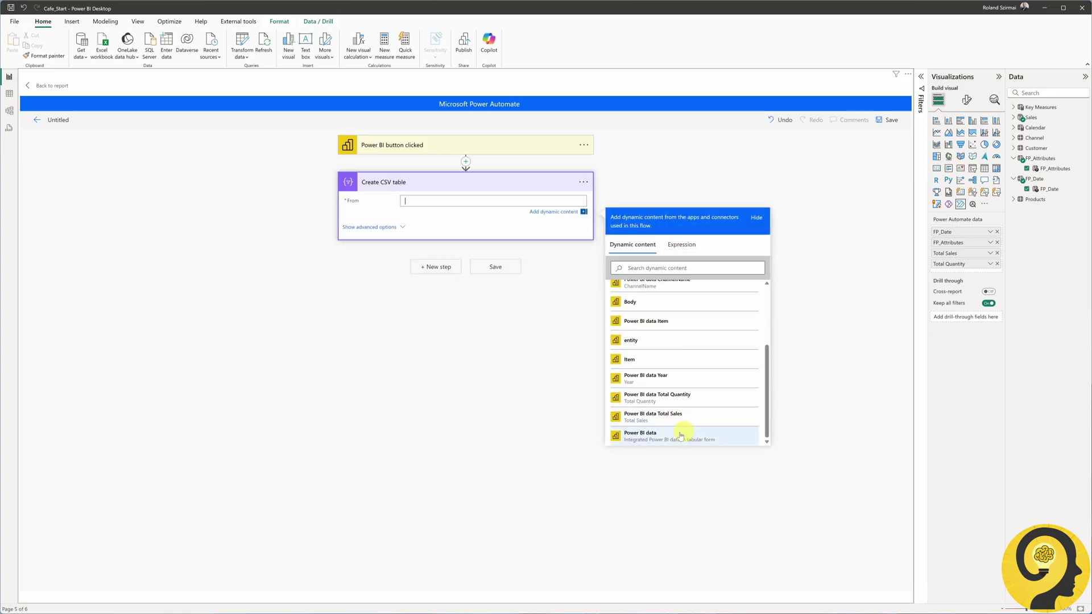
left_click(651, 438)
left_click(538, 351)
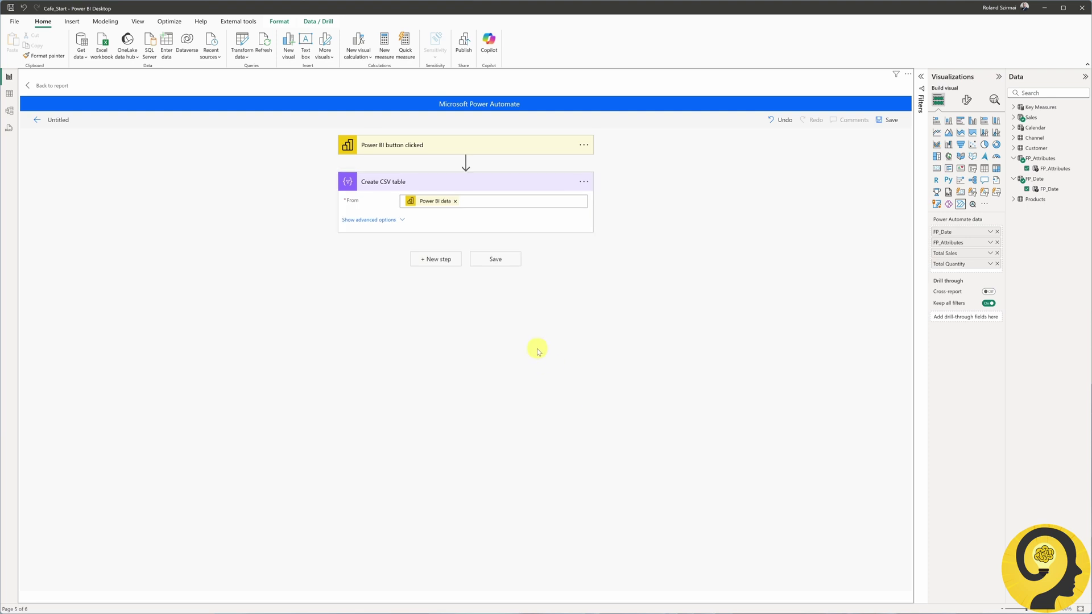
left_click(439, 260)
type("office 365")
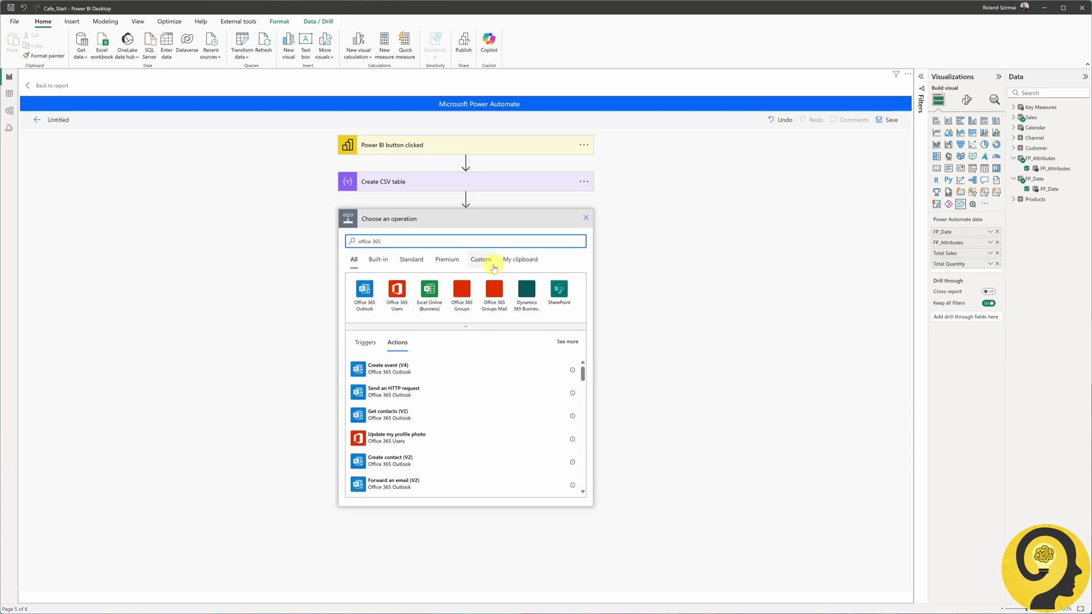
- Add a Send an email (V2) step to User email, with User name and Timestamp in the subject
left_click(367, 296)
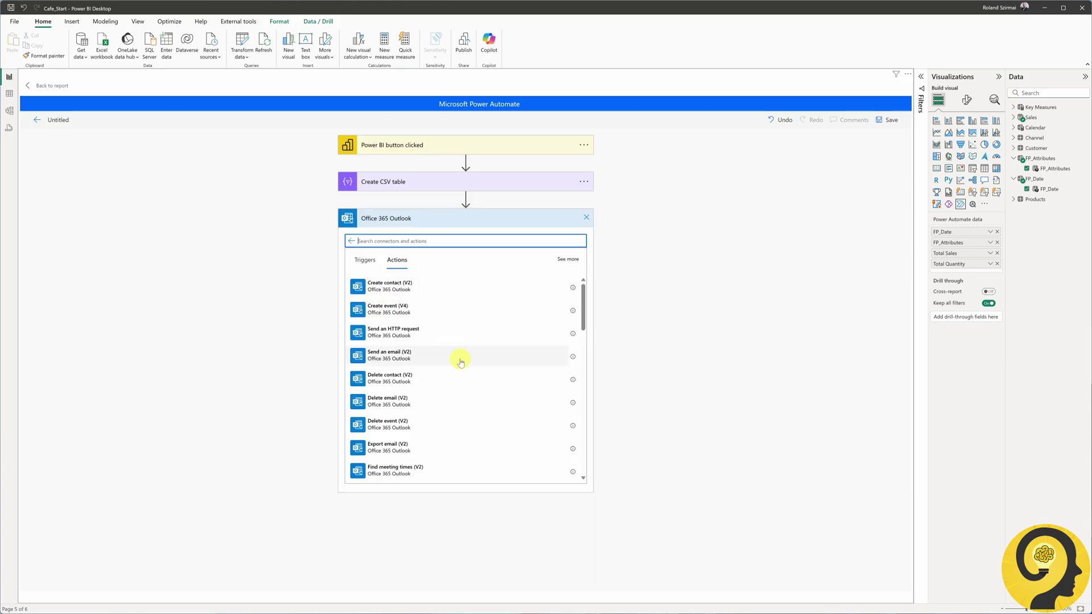
left_click(411, 357)
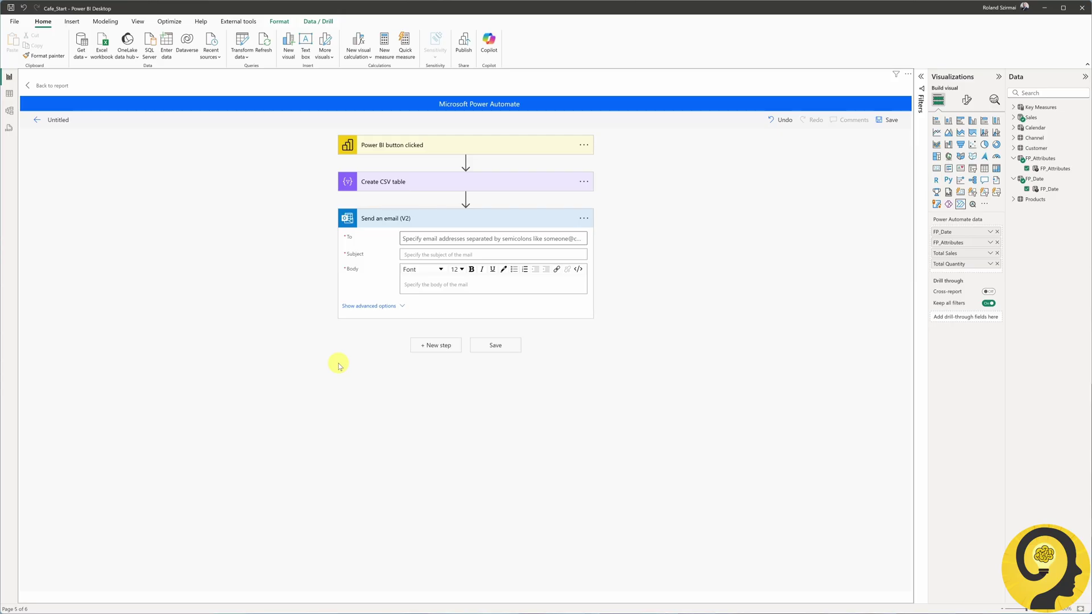
left_click(493, 239)
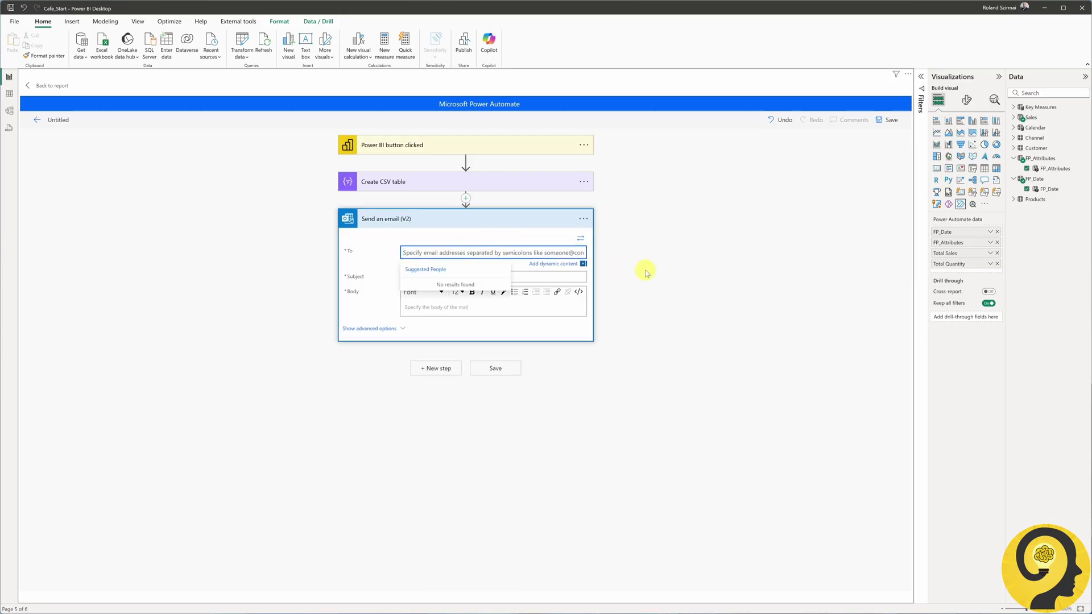
left_click(569, 263)
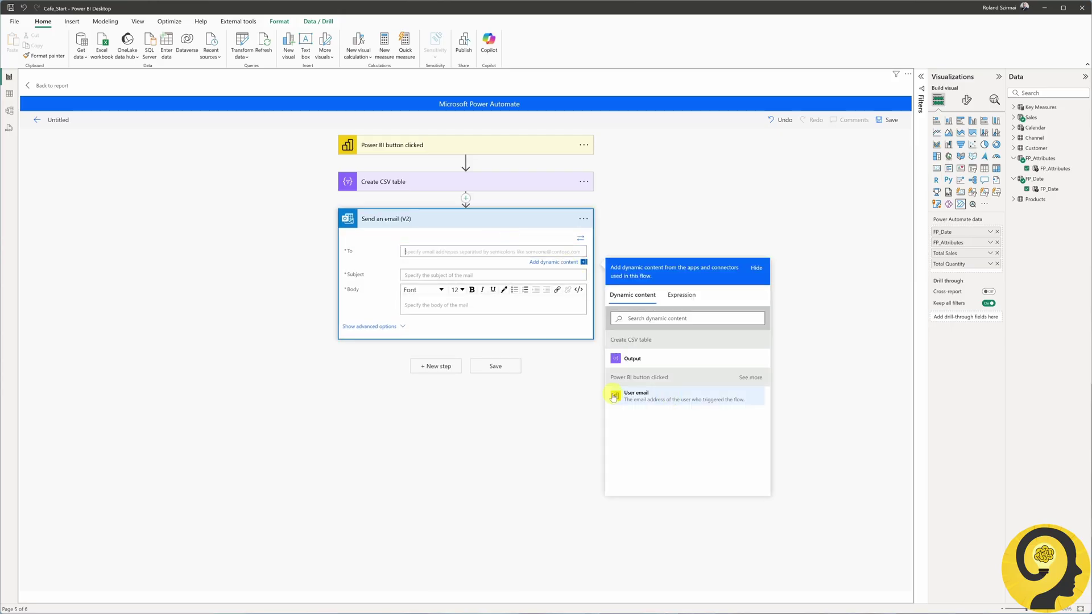
left_click(670, 397)
left_click(464, 277)
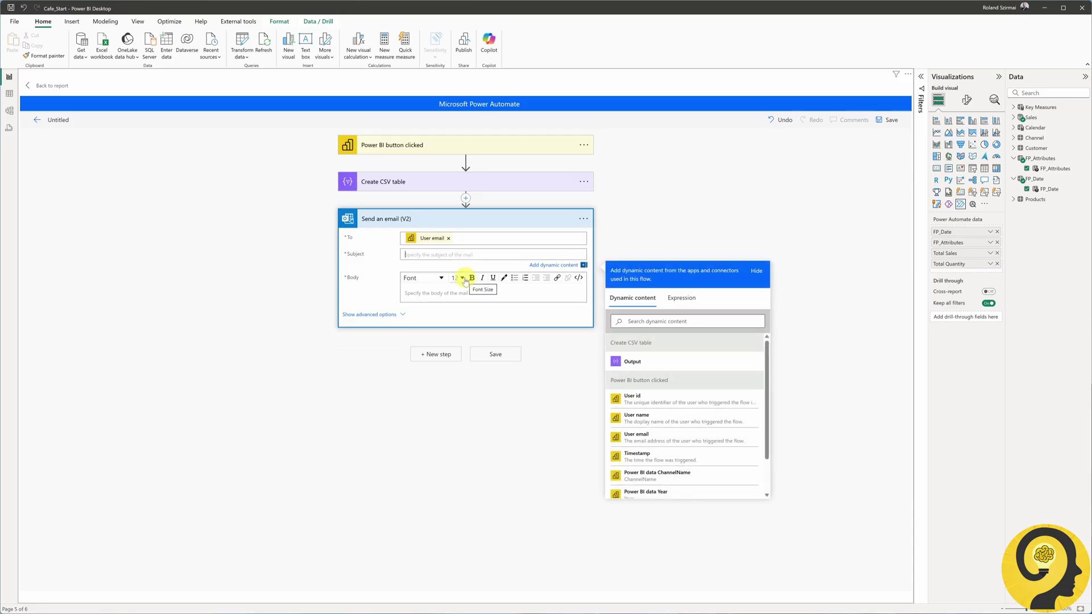
left_click(647, 417)
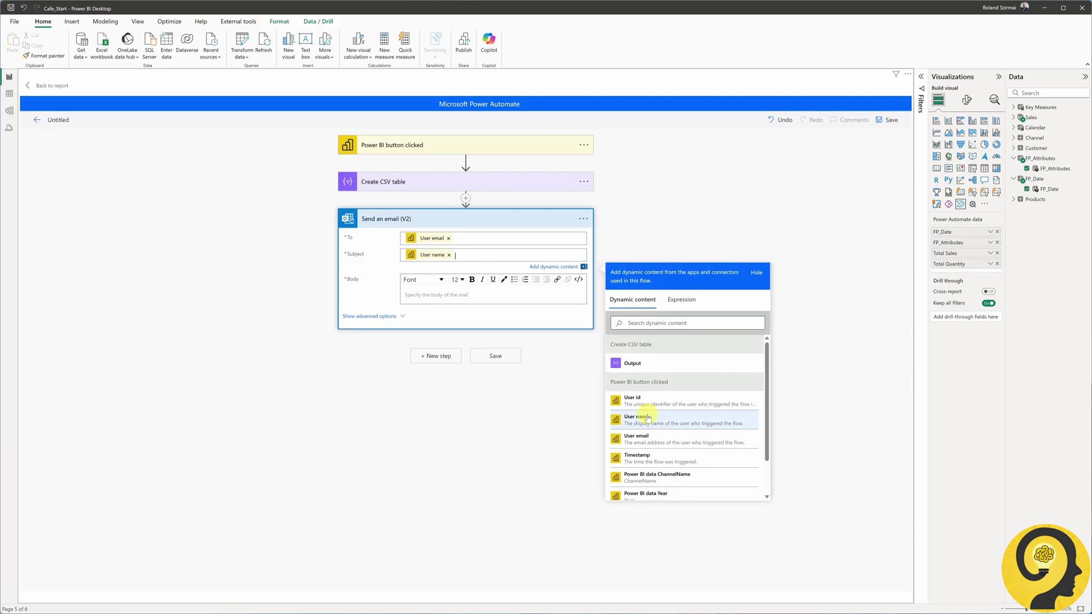
left_click(641, 456)
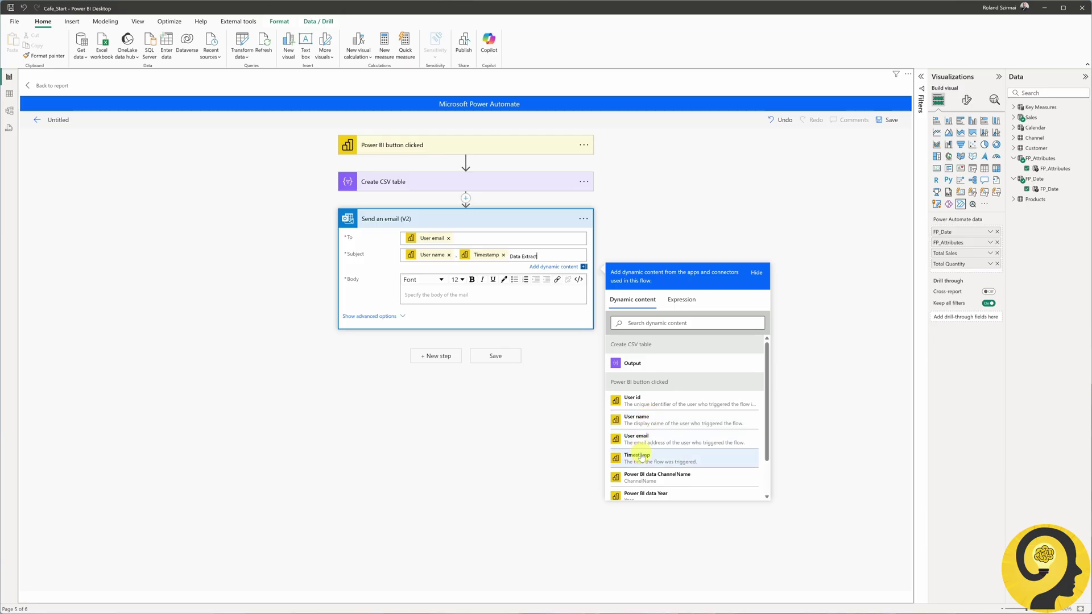
- Write the body 'Hi <name>, Please find attached your Data Extract requested on <timestamp>.' plus a questions line
left_click(500, 297)
type("Hi")
left_click(654, 357)
type("name")
left_click(637, 394)
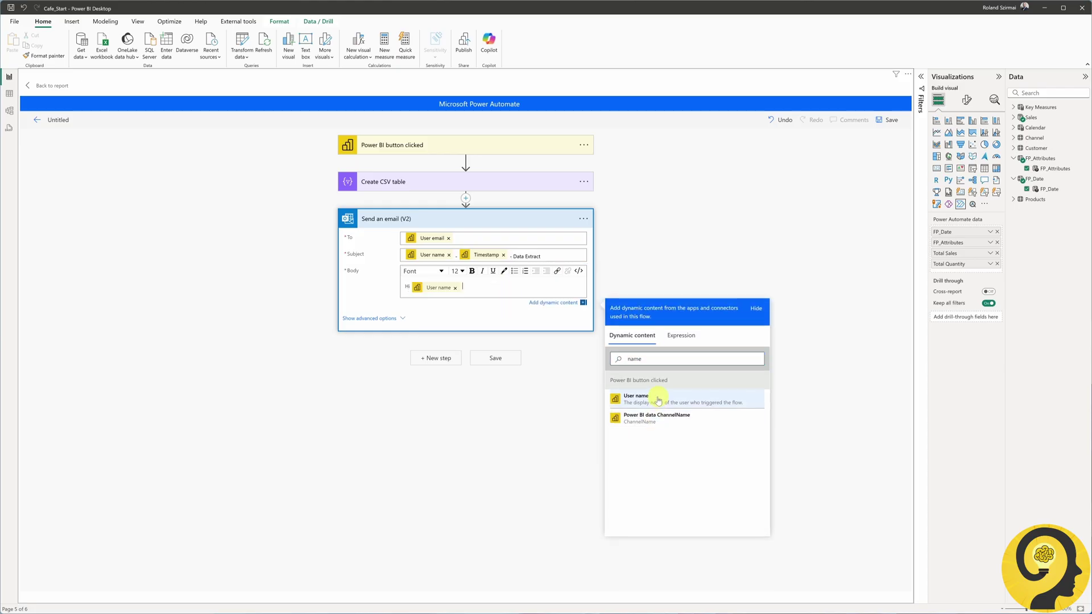
type(",")
key("Return")
type("Please find attached your Data Extract requested on")
double_click(634, 376)
type("time")
left_click(636, 414)
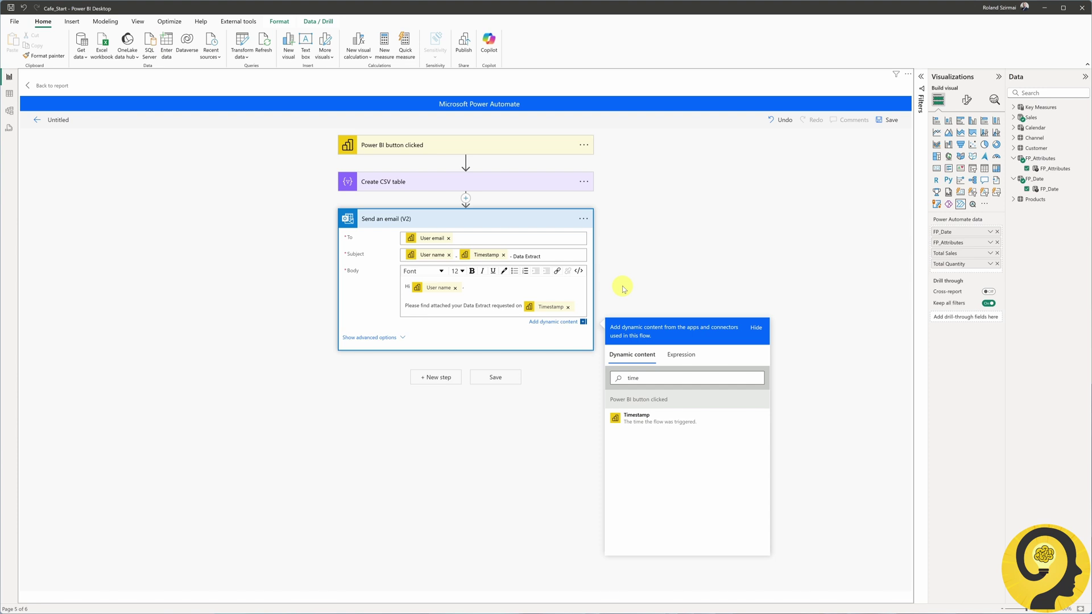
type(".")
key("Return")
type("If you have any questions feel free to  reach out")
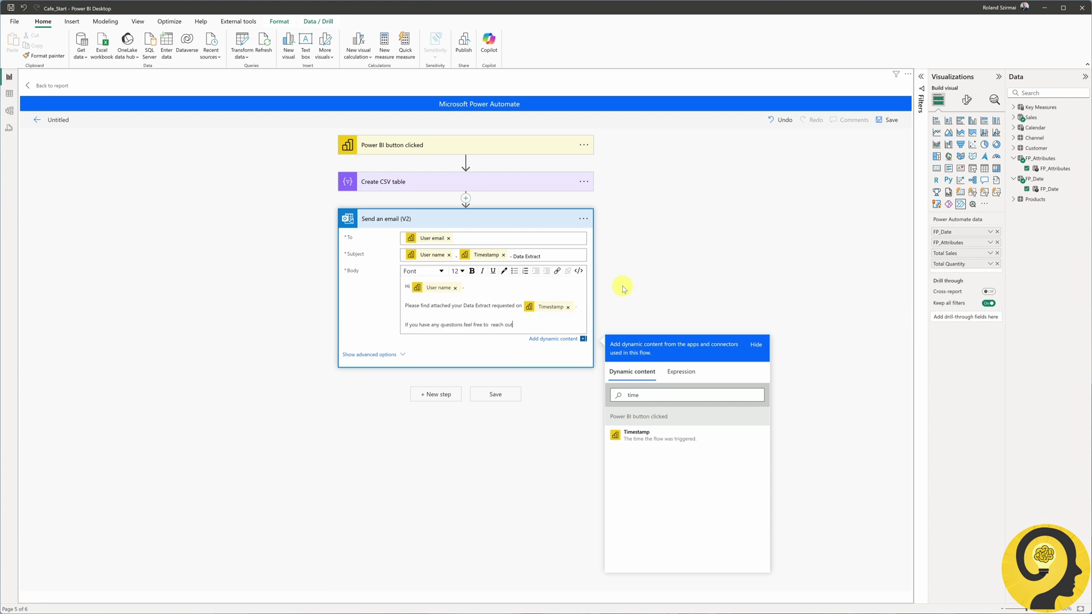
type(" to Roland.")
- Start the 'Tha' sign-off line and show advanced options to name the attachment
key("Return")
type("Thanks")
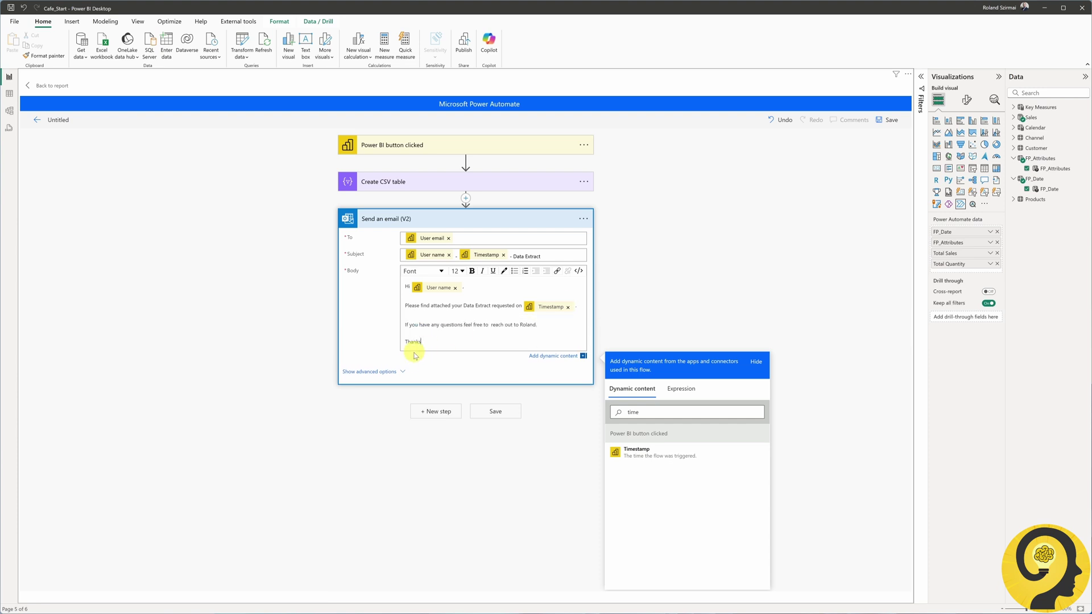
left_click(367, 371)
left_click(416, 424)
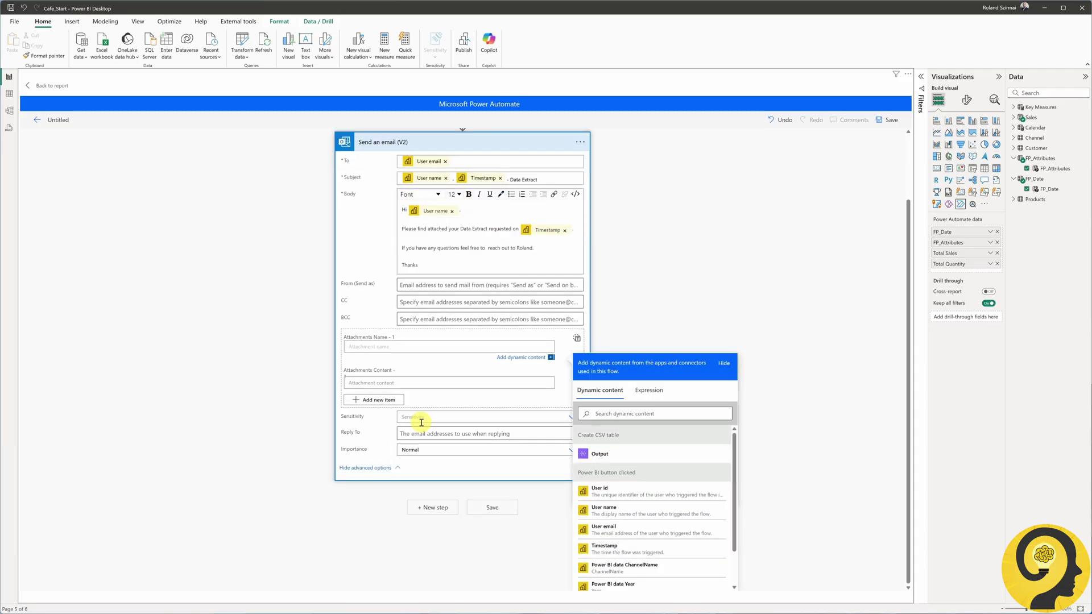
- Attach the CSV table Output named from User email and Timestamp, then add a parallel branch
left_click(604, 529)
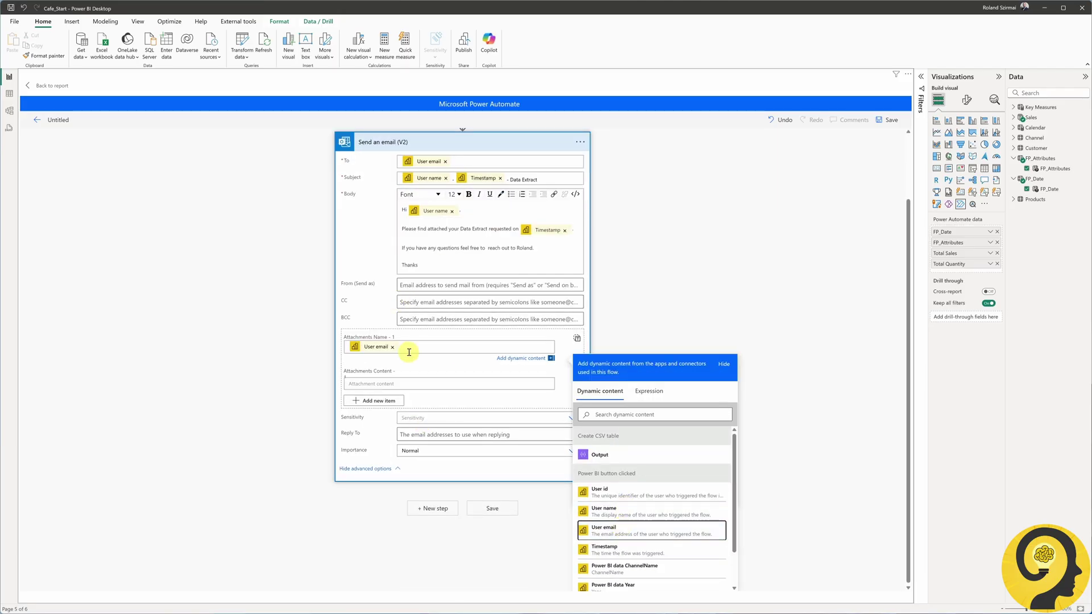
left_click(629, 550)
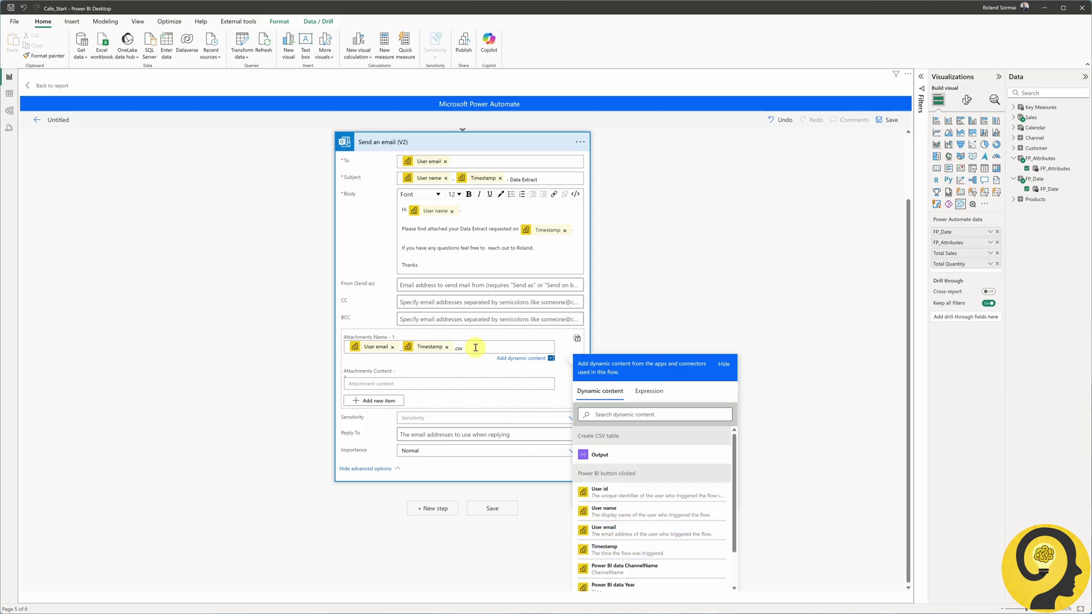
left_click(432, 383)
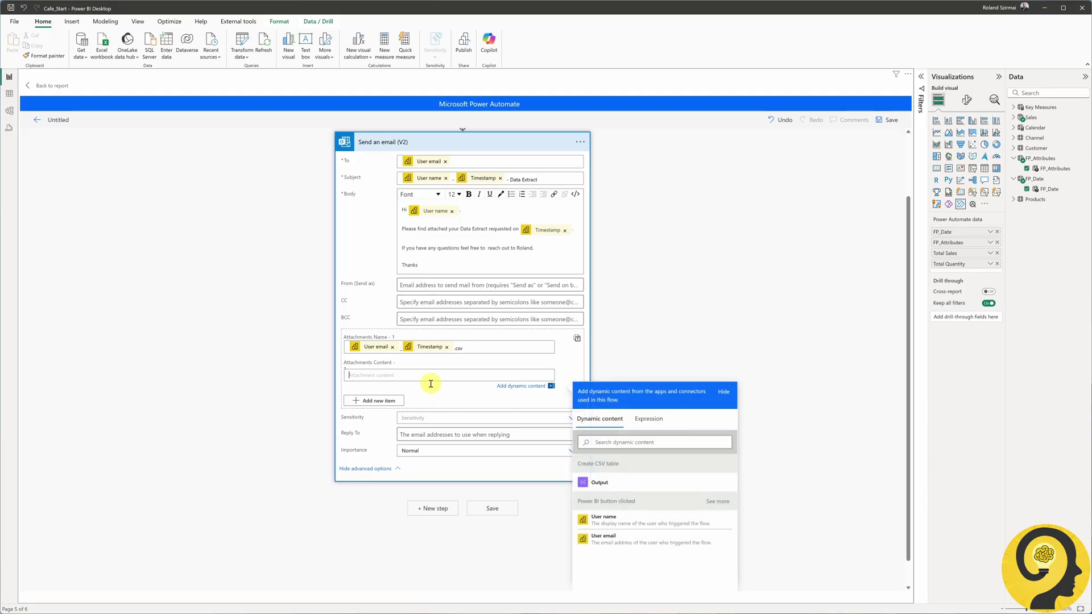
left_click(611, 487)
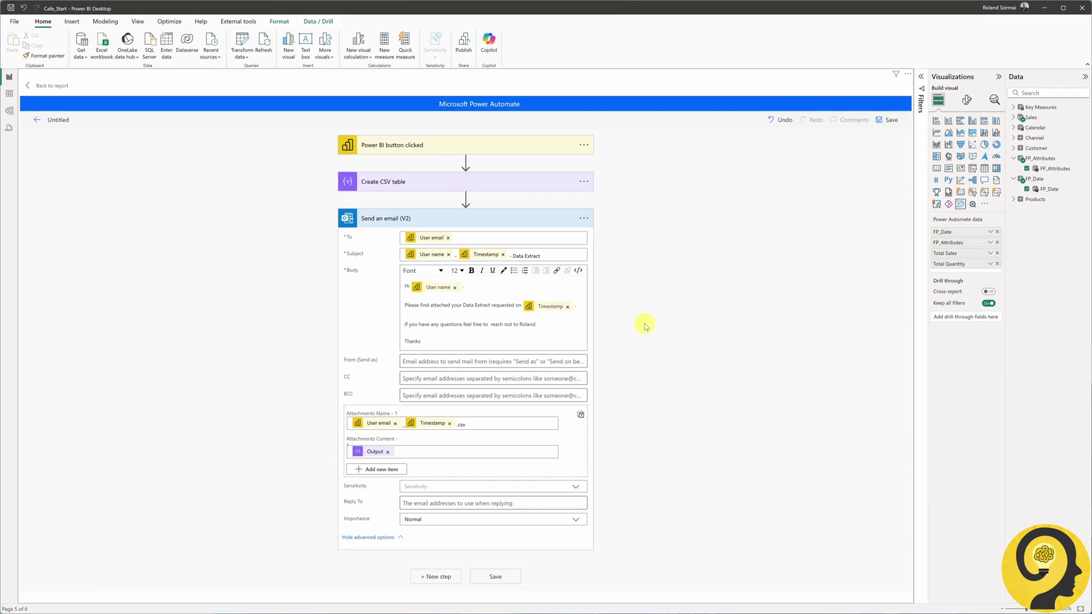
left_click(465, 162)
left_click(474, 191)
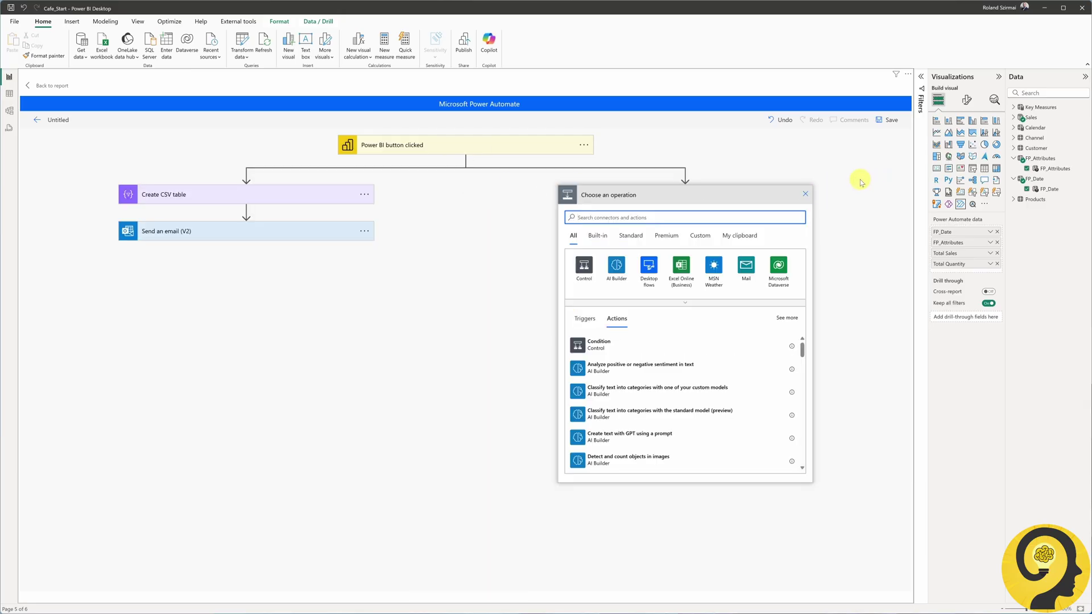
- Add an Excel Online (Business) 'Add a row into a table' action to the parallel branch, then inspect Export_Tracker's Exports table
left_click(681, 266)
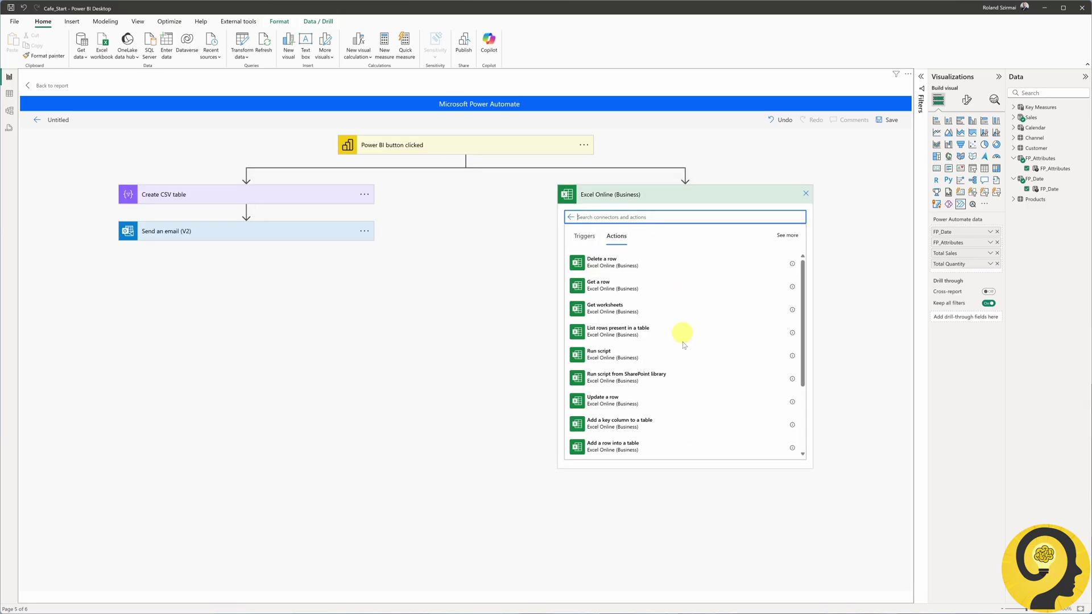
scroll(683, 307, "down", 3)
left_click(641, 344)
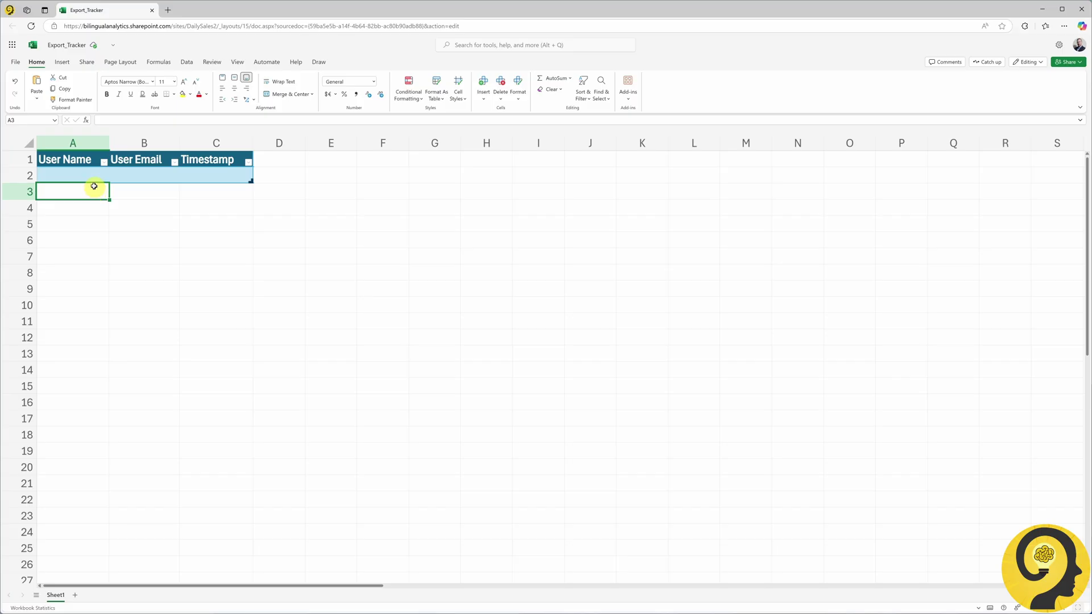
left_click(95, 176)
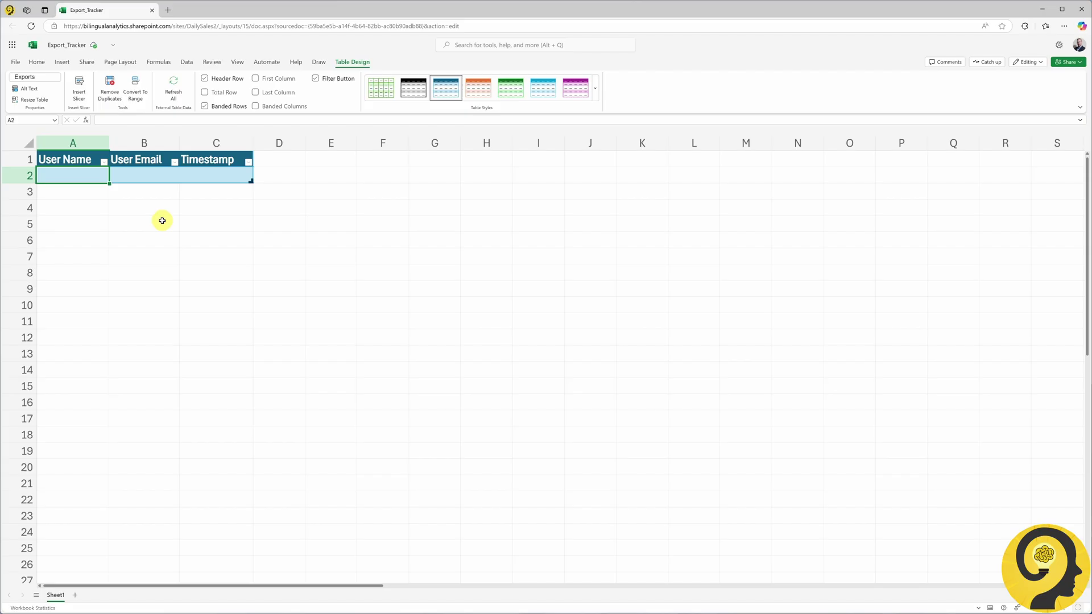